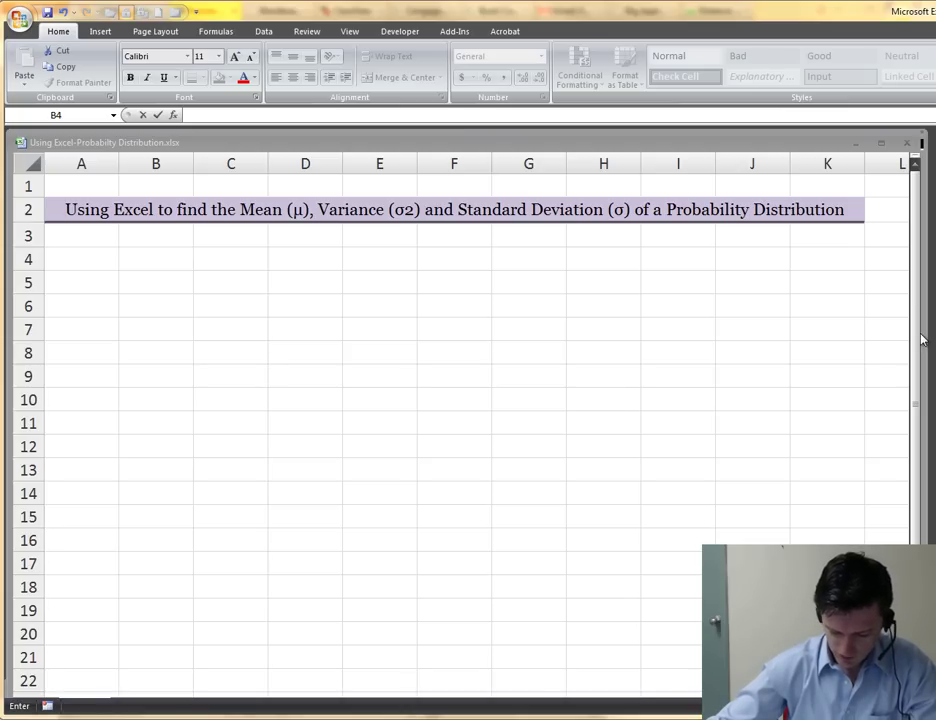
Enter the probability function "P(x) = x/10" as text in cell B4
click(198, 251)
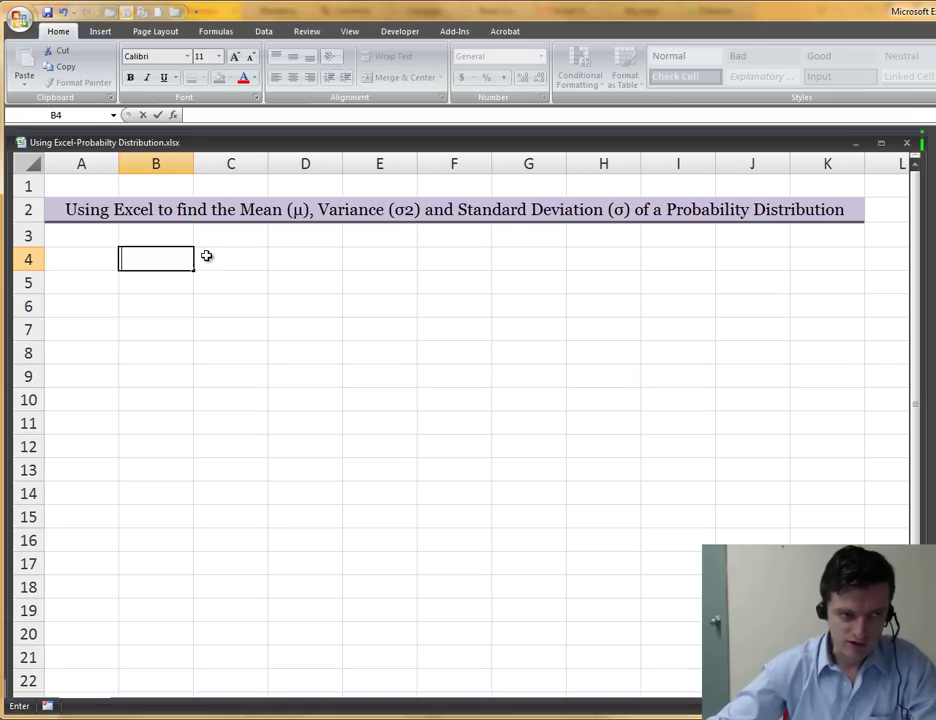
text(P(x)
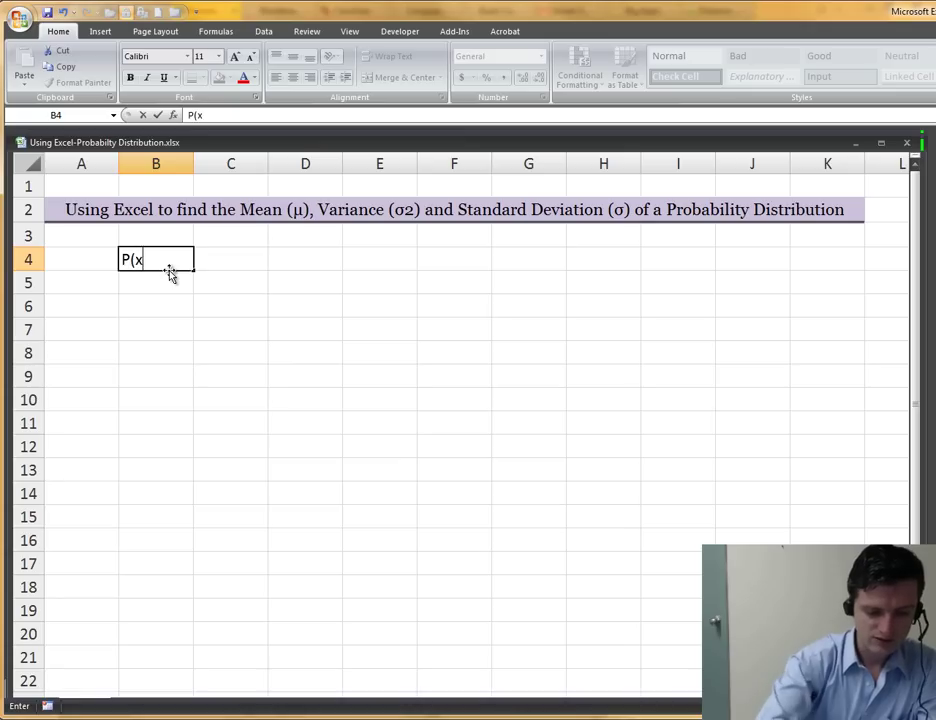
text() = x/)
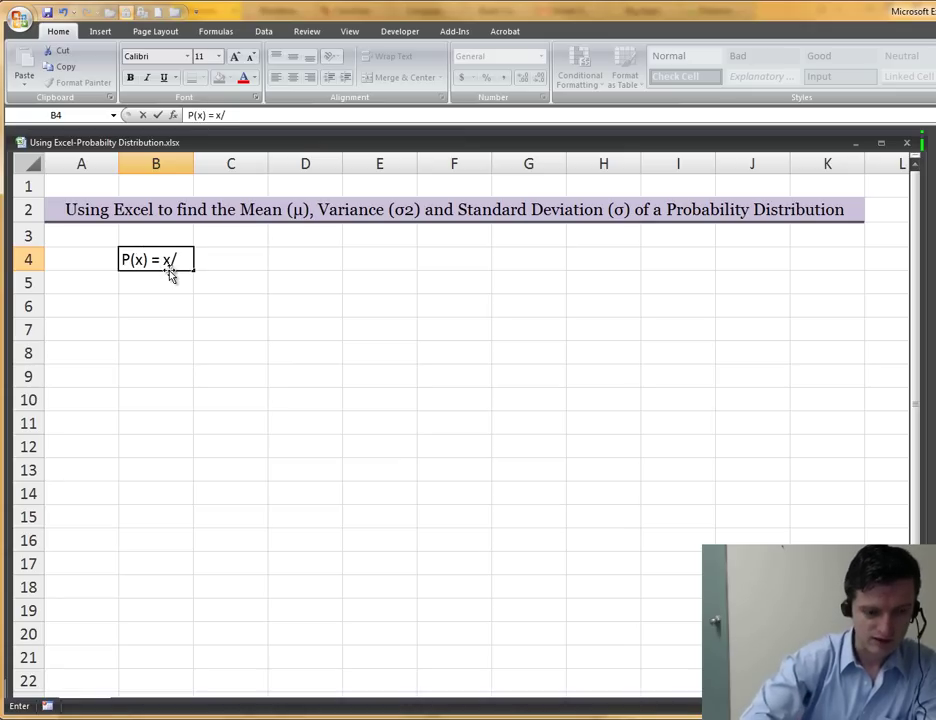
text(10)
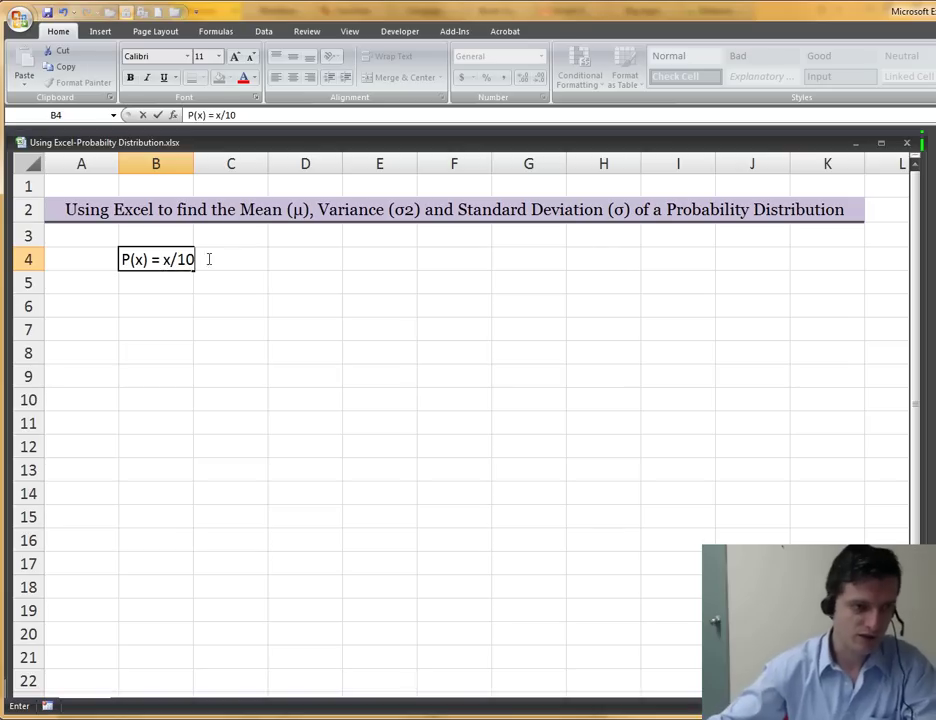
key(Tab)
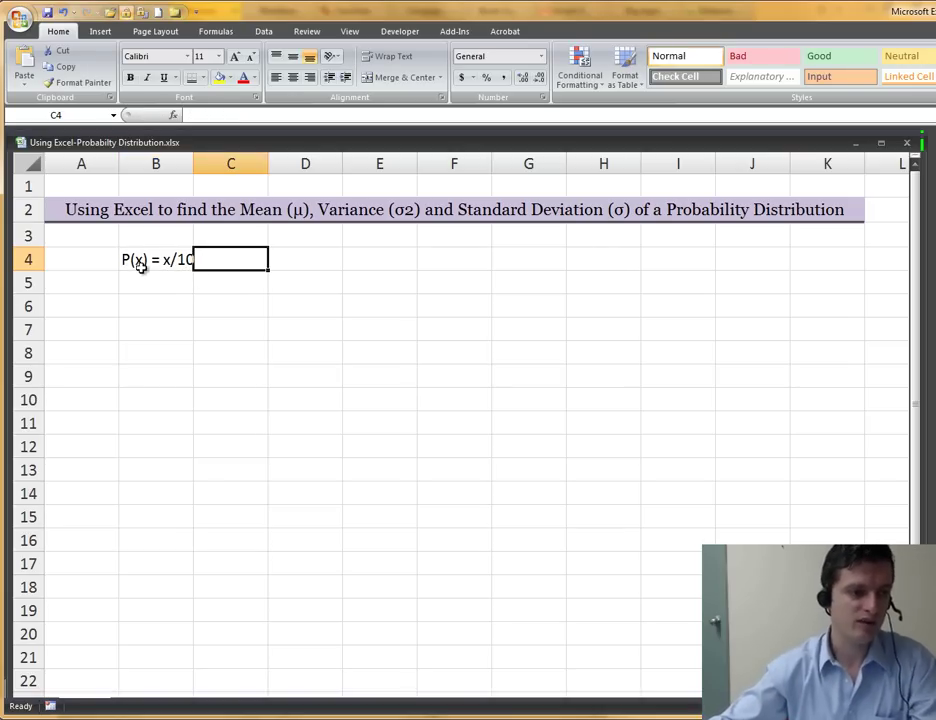
click(166, 264)
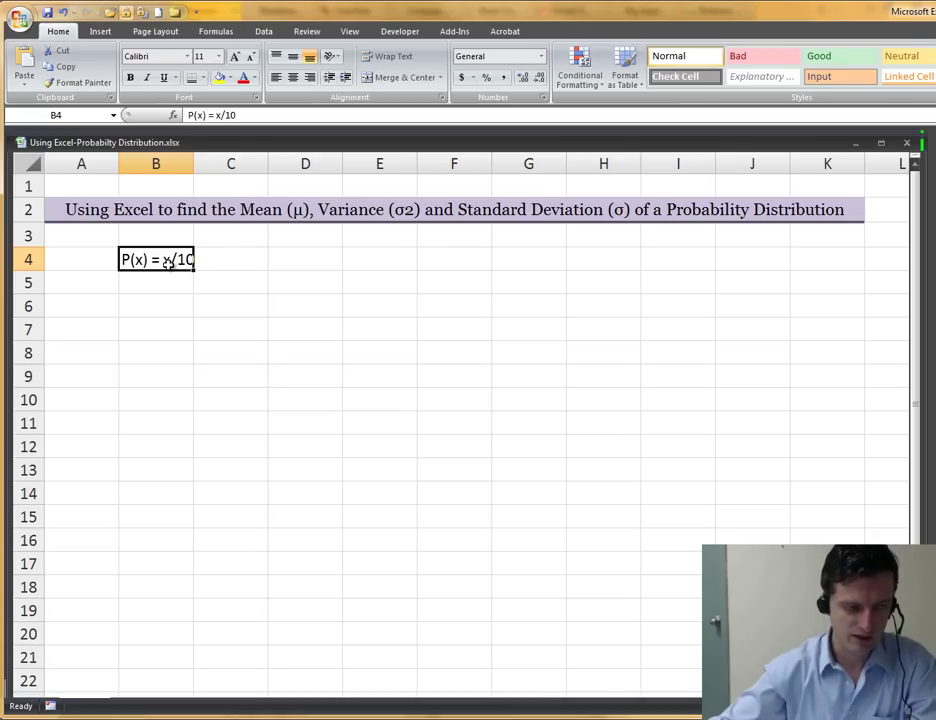
Enter the list of possible values "x=1, 2, 3, 4" as text in cell D4
click(278, 262)
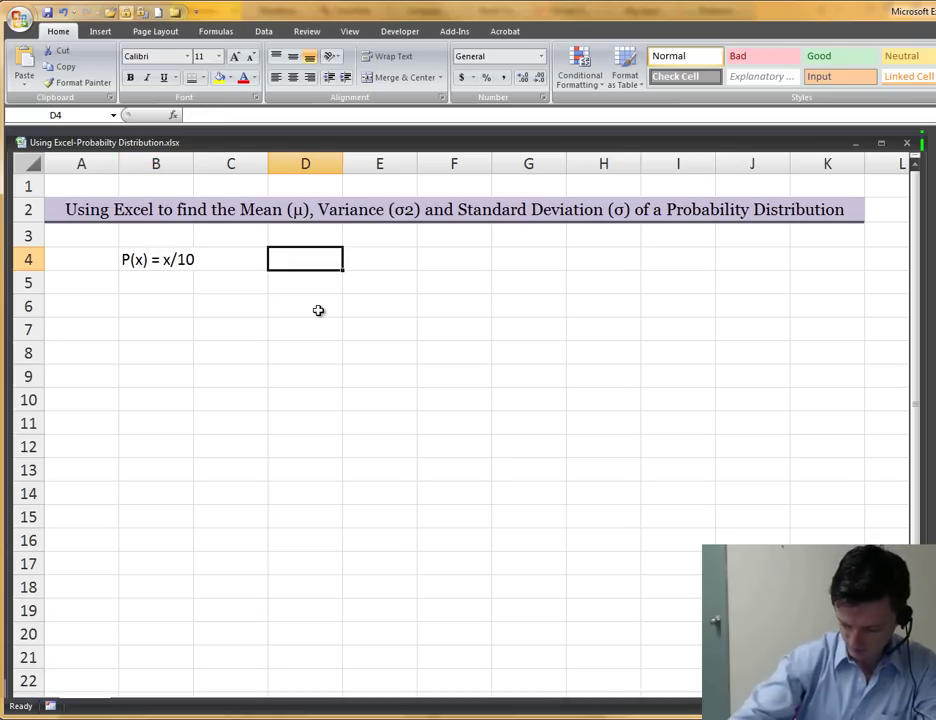
text(x)
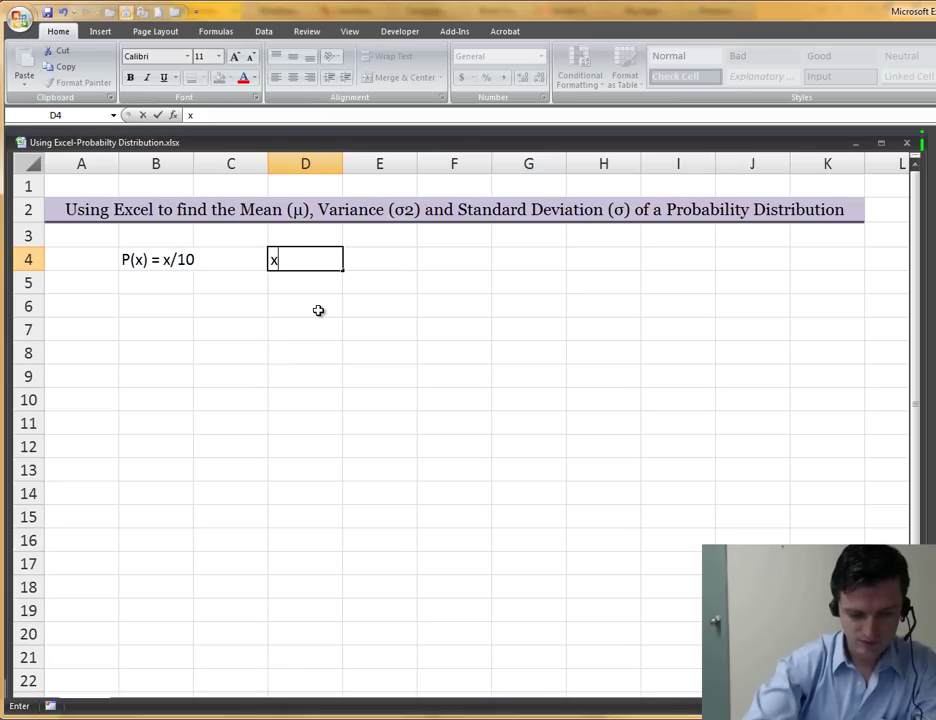
text(=1, 2)
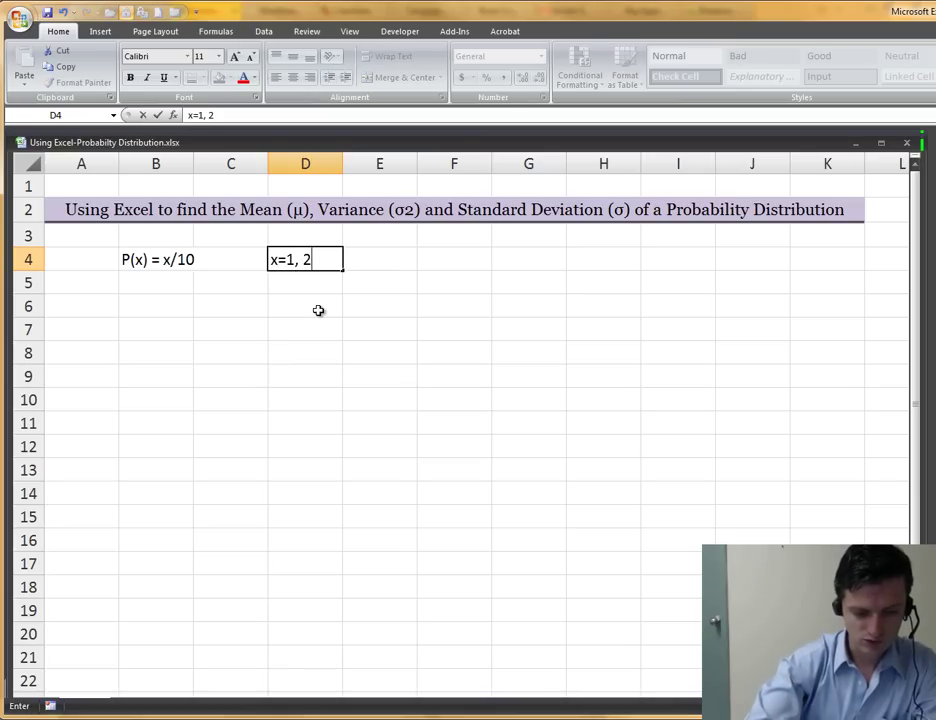
text(, 3, 4)
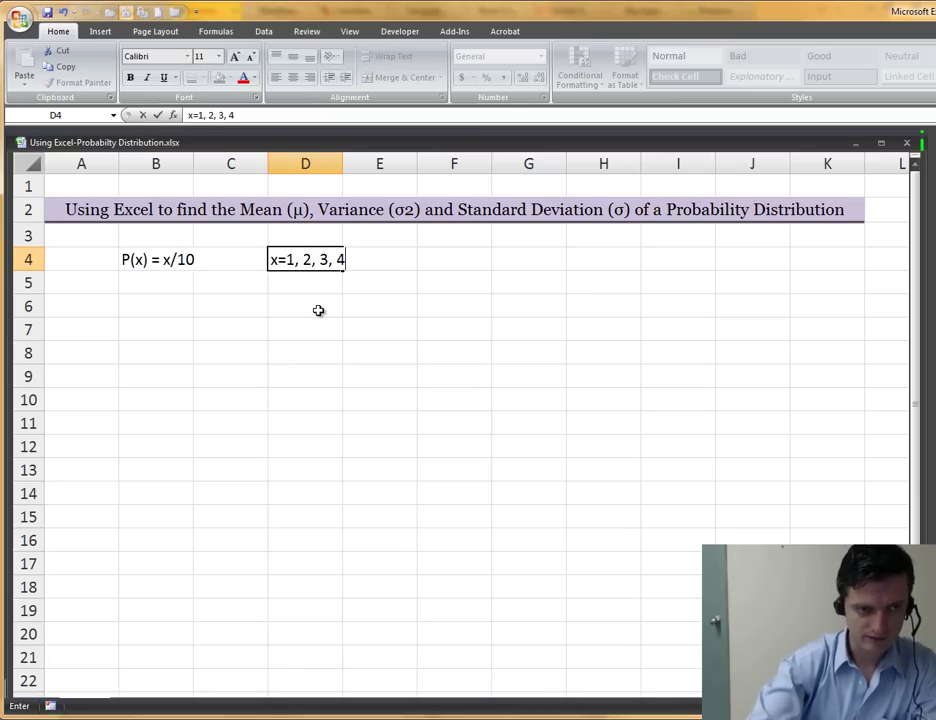
key(Return)
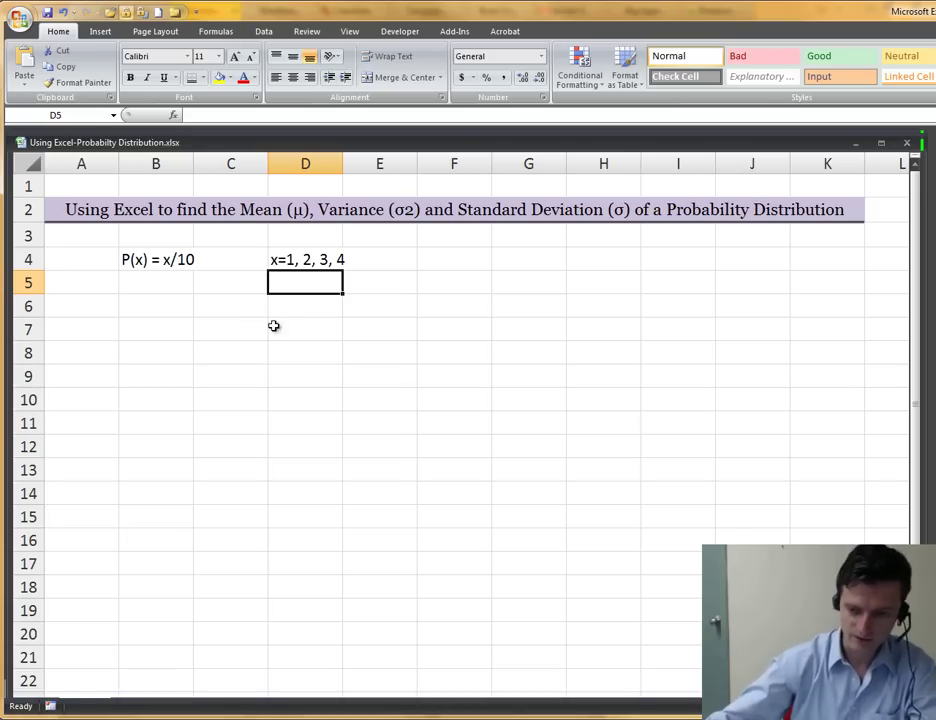
Add the table headers "x" in cell B6 and "P(x)" in cell C6
click(165, 310)
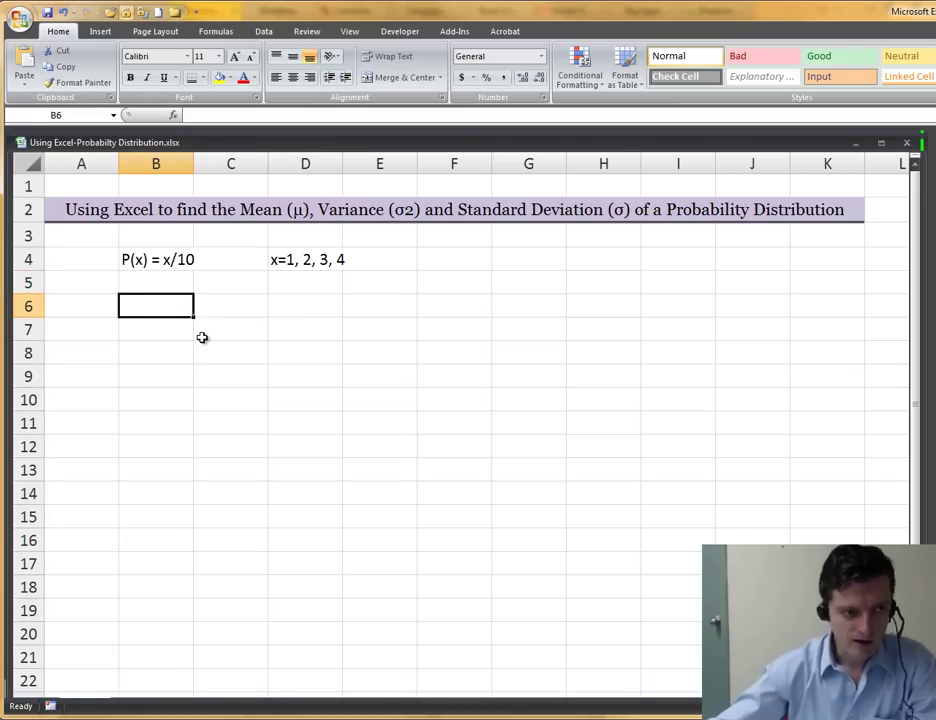
text(x)
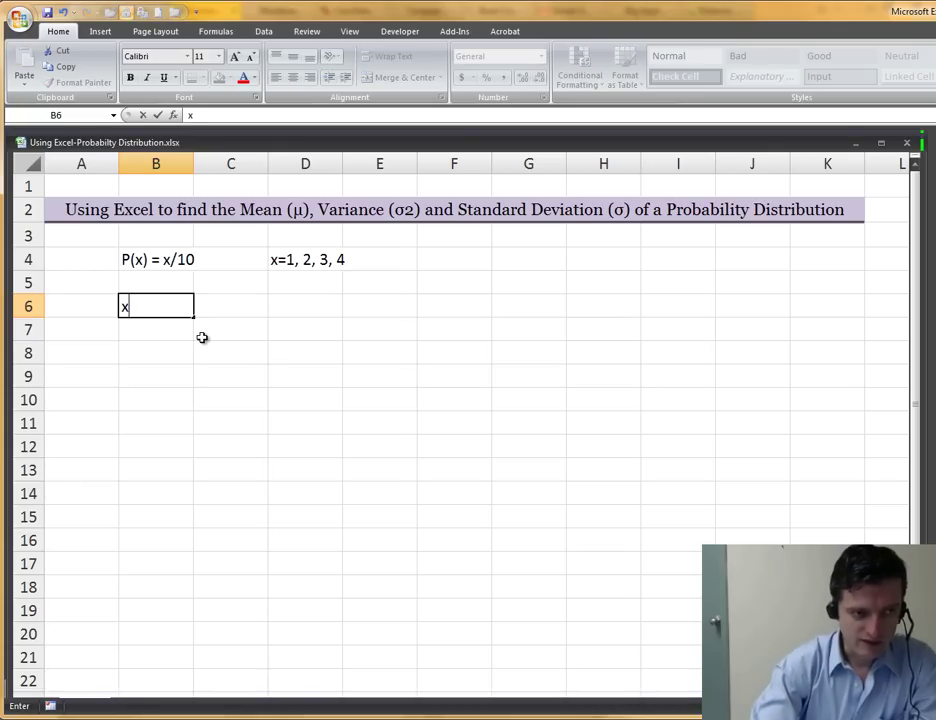
key(Tab)
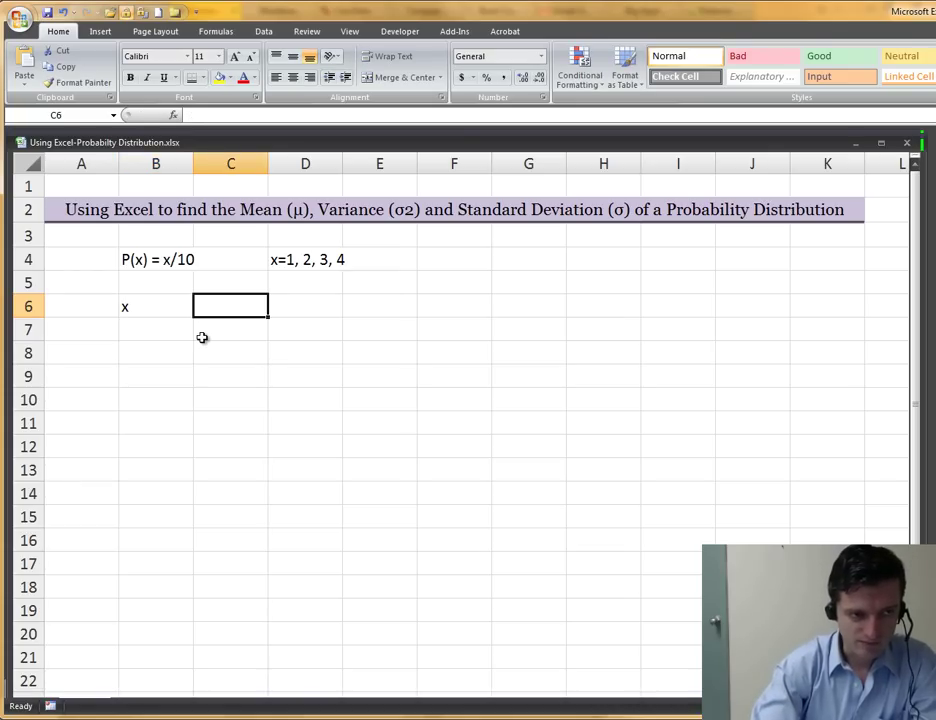
text(P)
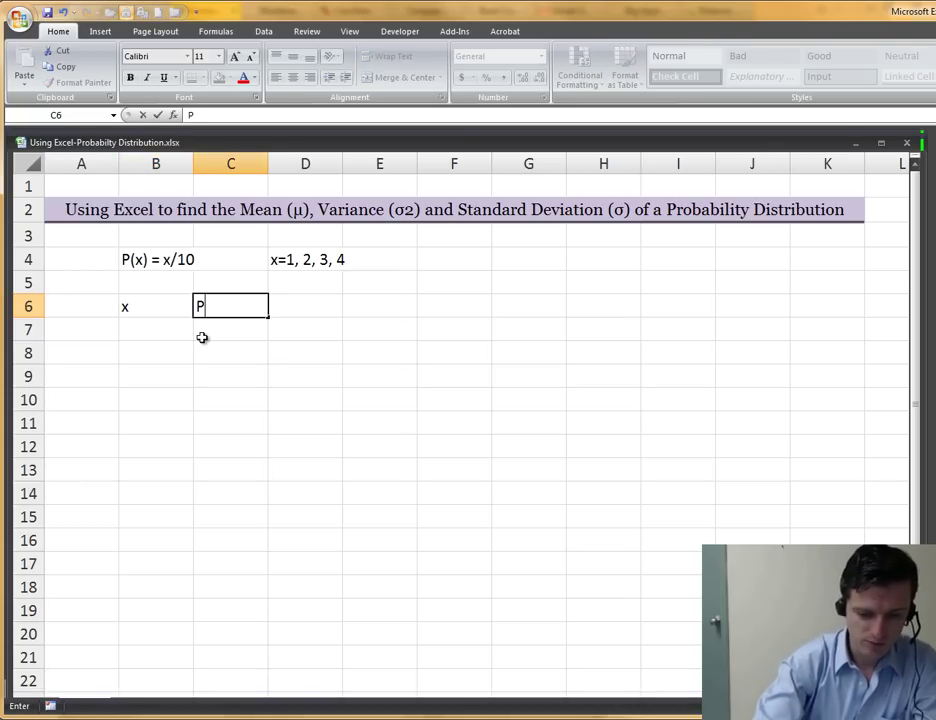
text((x))
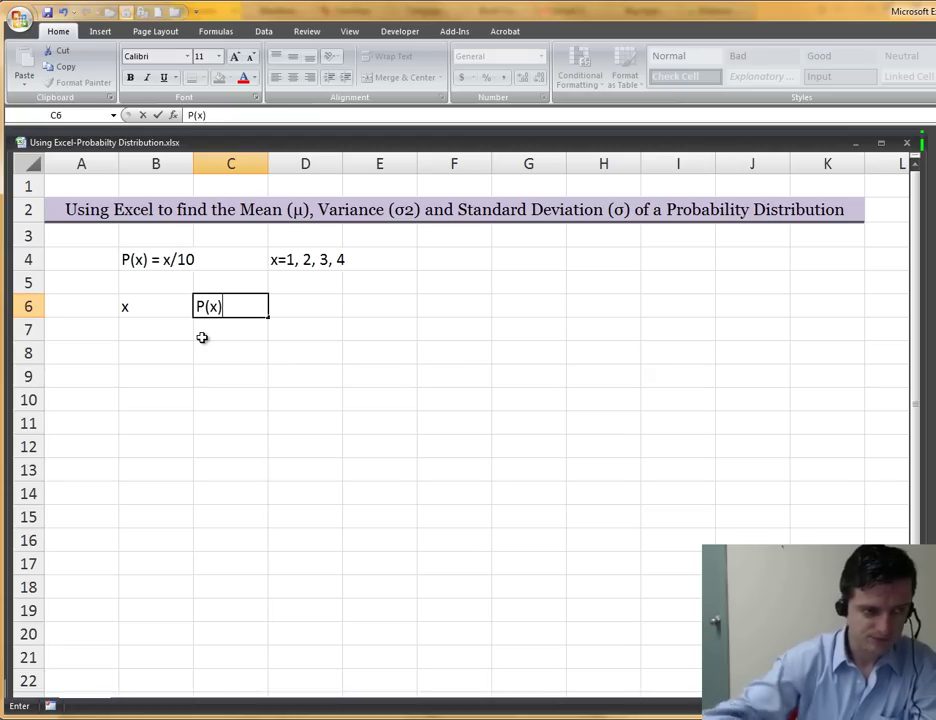
Fill the x column with the values 1, 2, 3 and 4 in cells B7 to B10
click(186, 332)
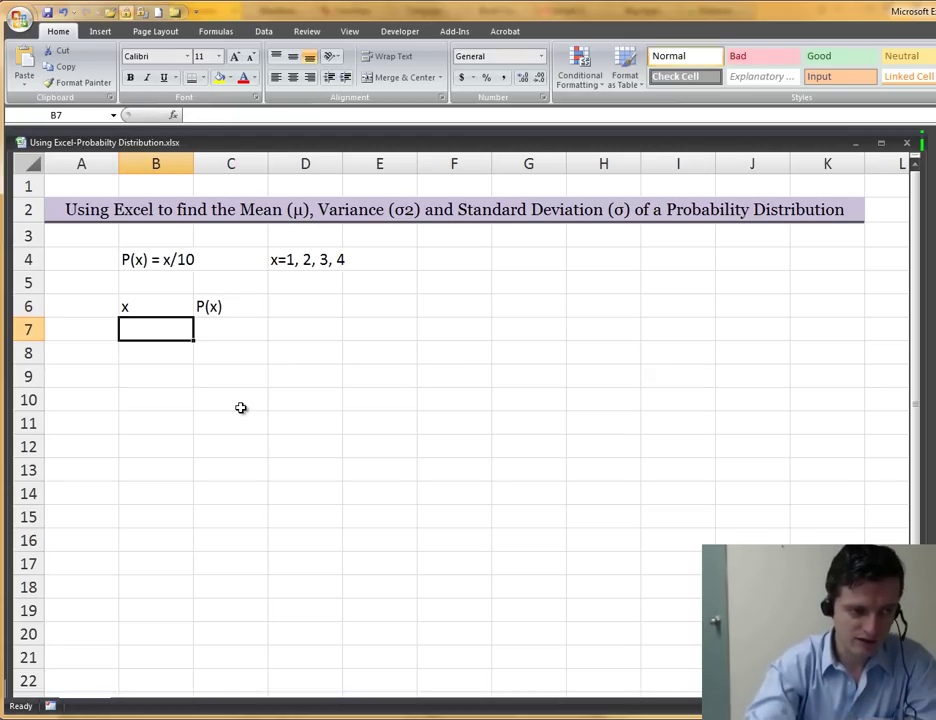
text(1)
key(Return)
text(2)
key(Return)
text(3)
key(Return)
text(4)
key(Return)
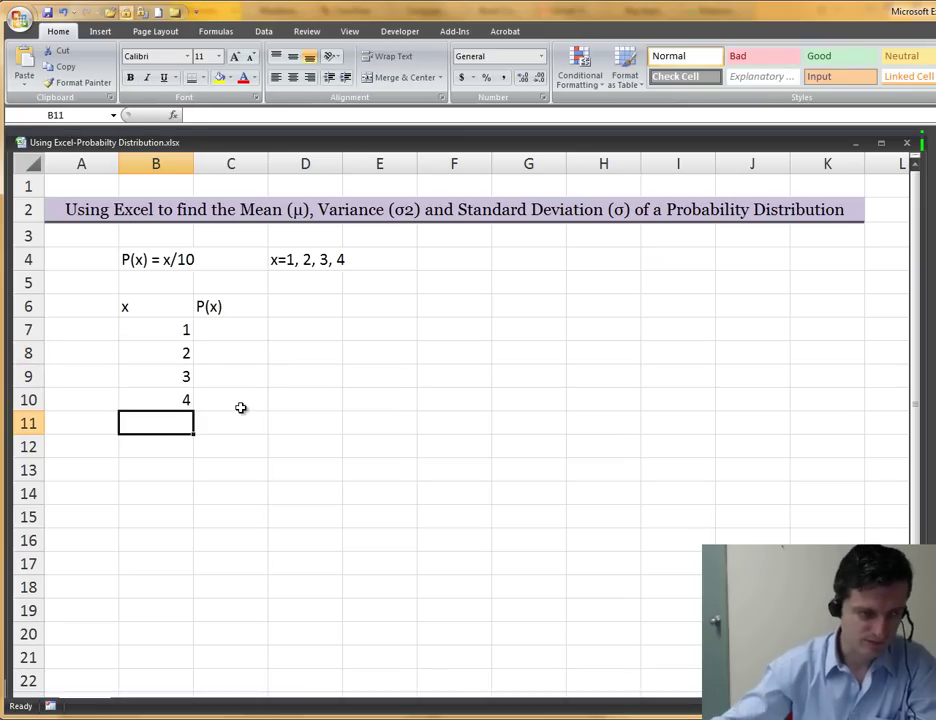
Calculate the first probability in cell C7 with the formula =B7/10, referencing the x value's cell
click(228, 329)
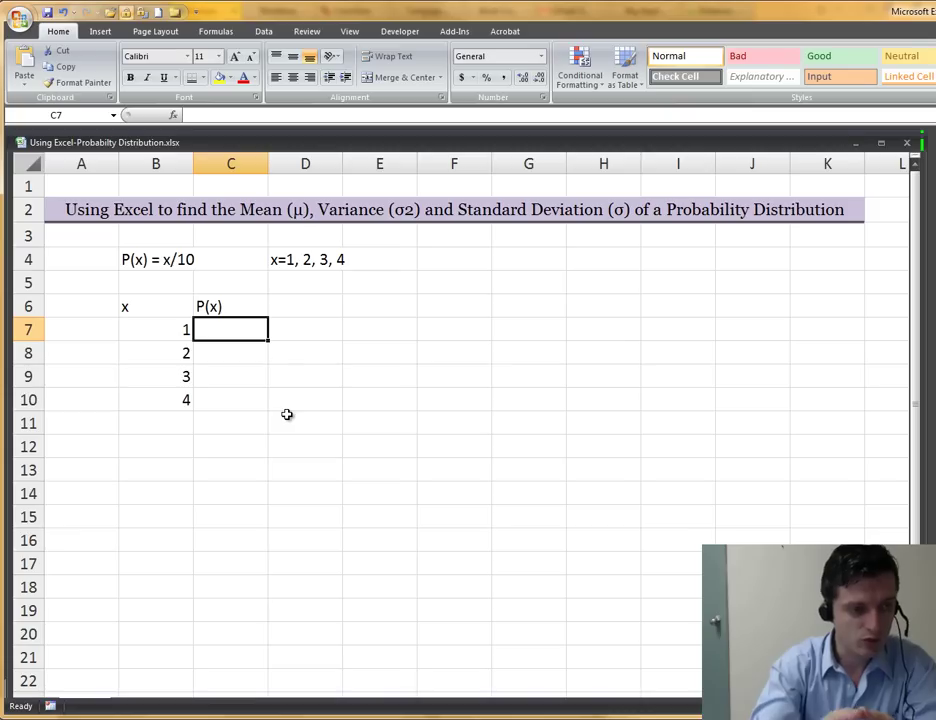
click(150, 259)
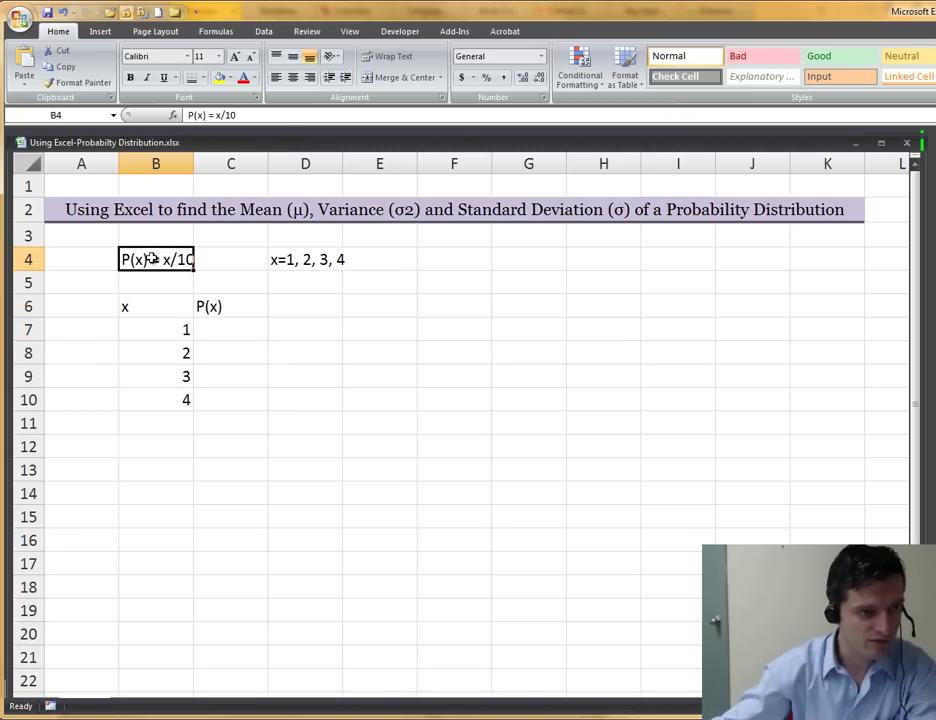
click(184, 330)
click(155, 261)
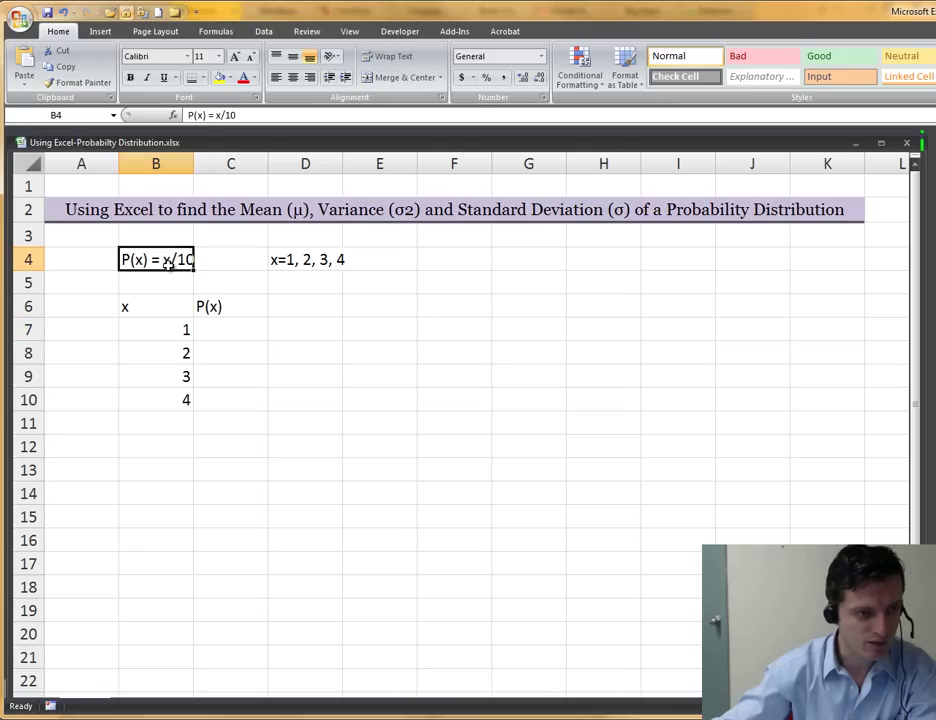
click(178, 357)
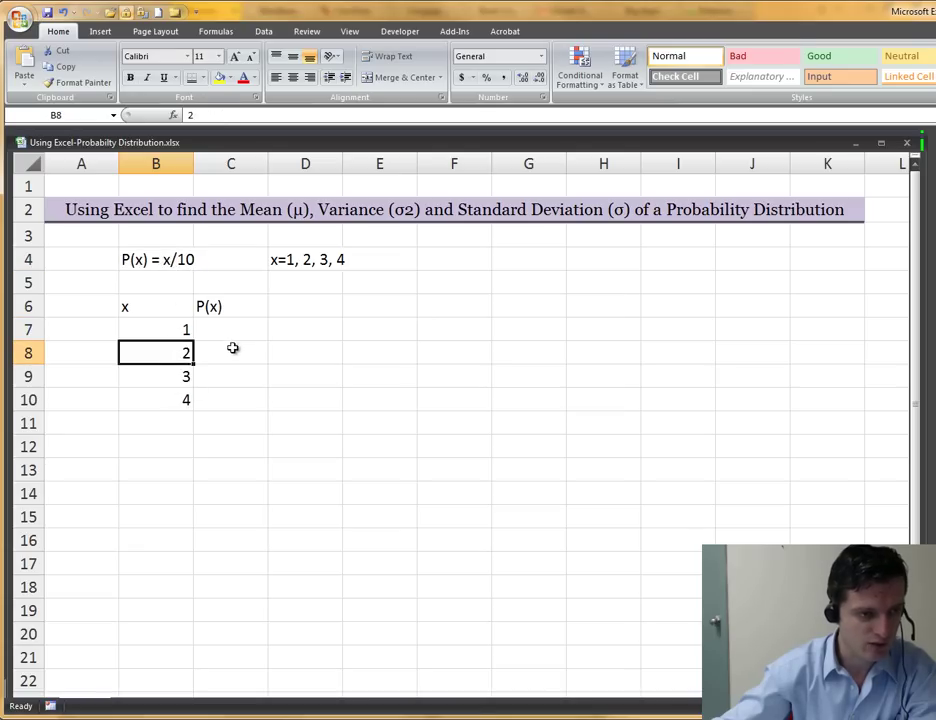
click(224, 331)
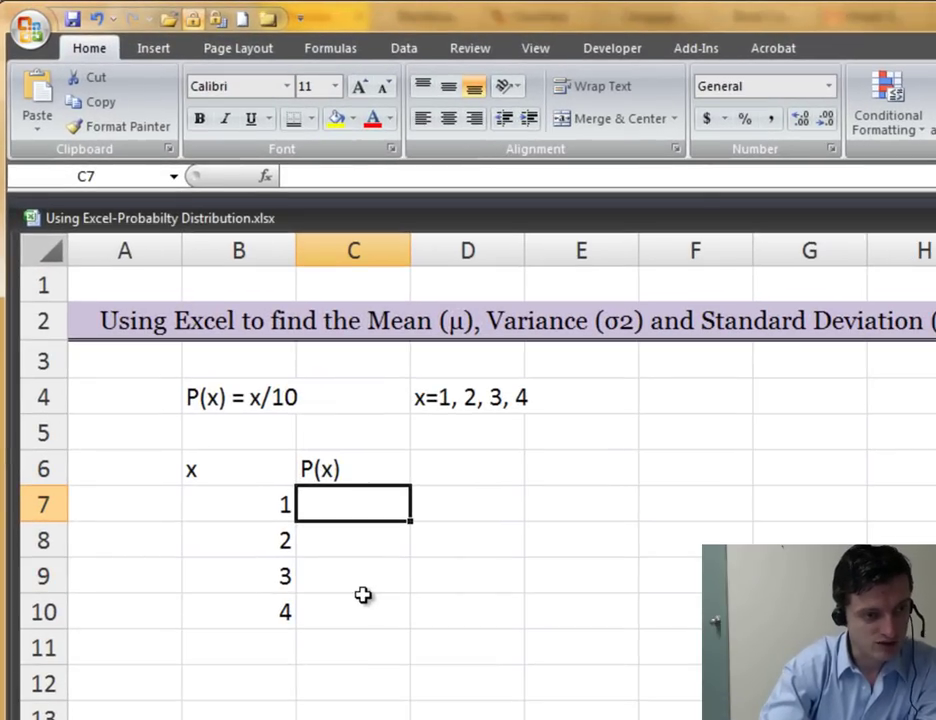
text(=)
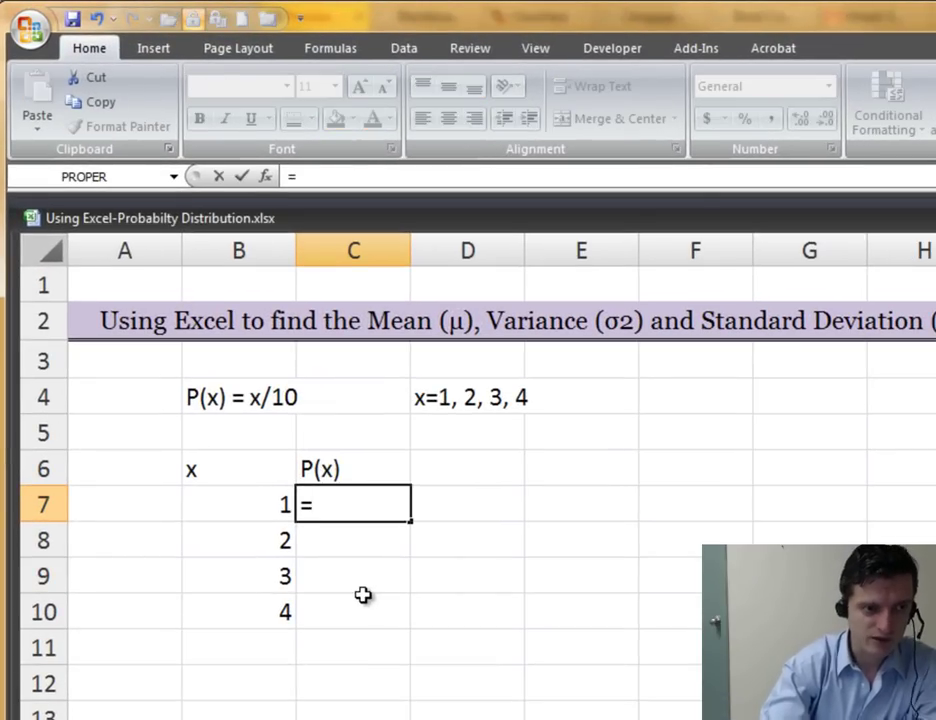
click(266, 508)
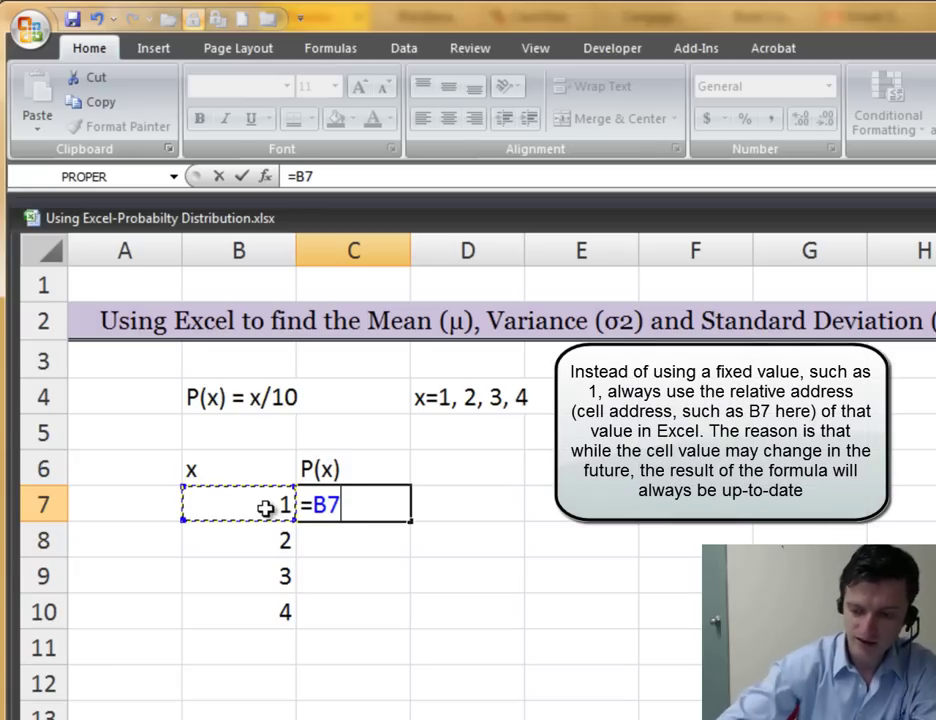
text(/10)
key(Return)
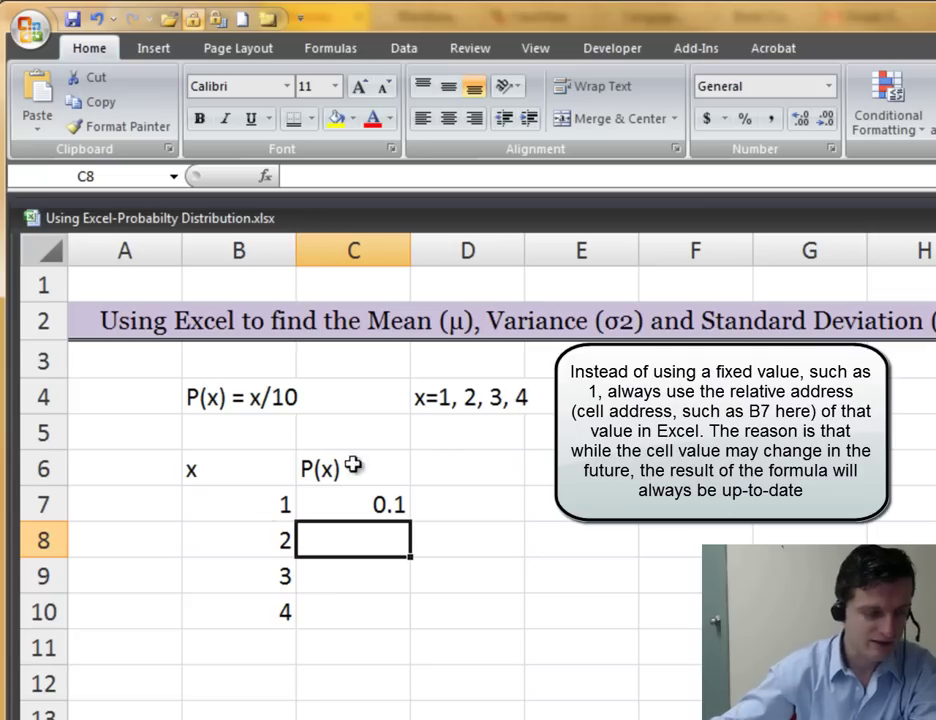
Copy the probability formula from C7 down through C10
click(372, 505)
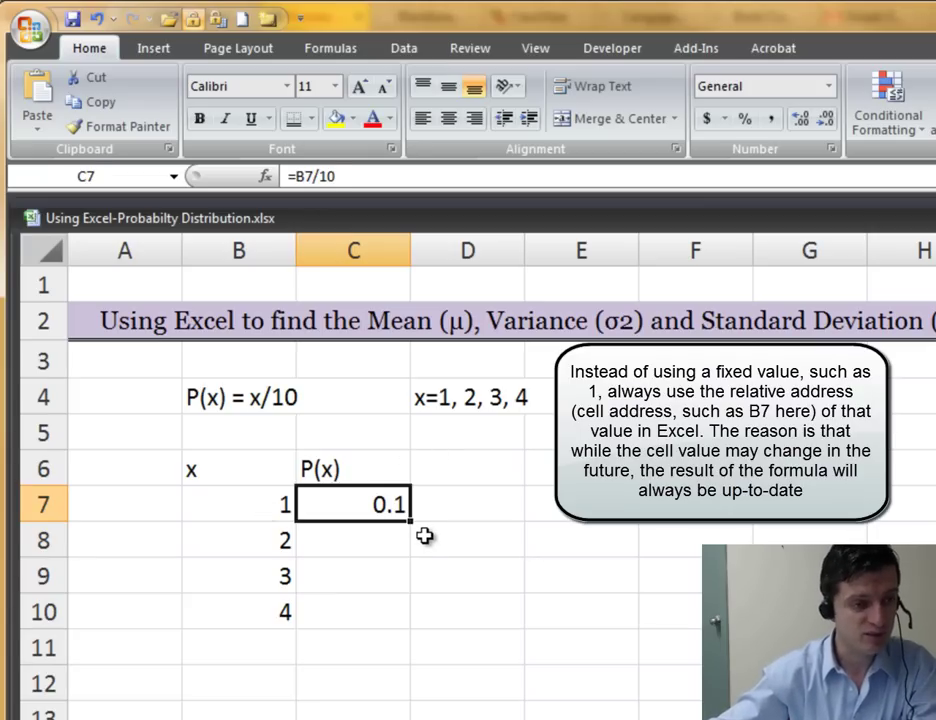
click(228, 505)
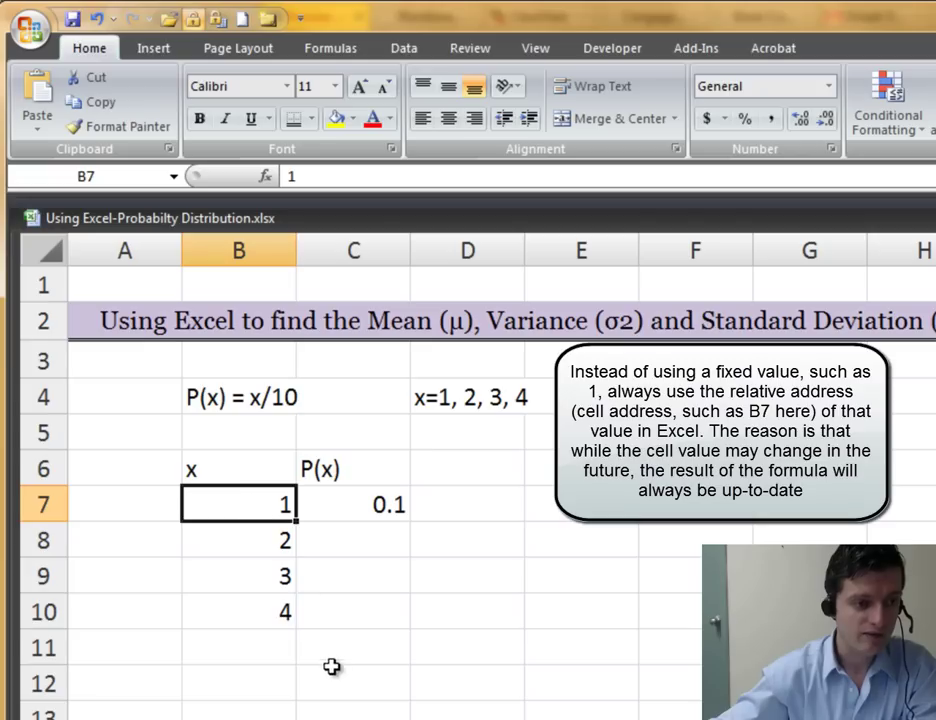
click(366, 502)
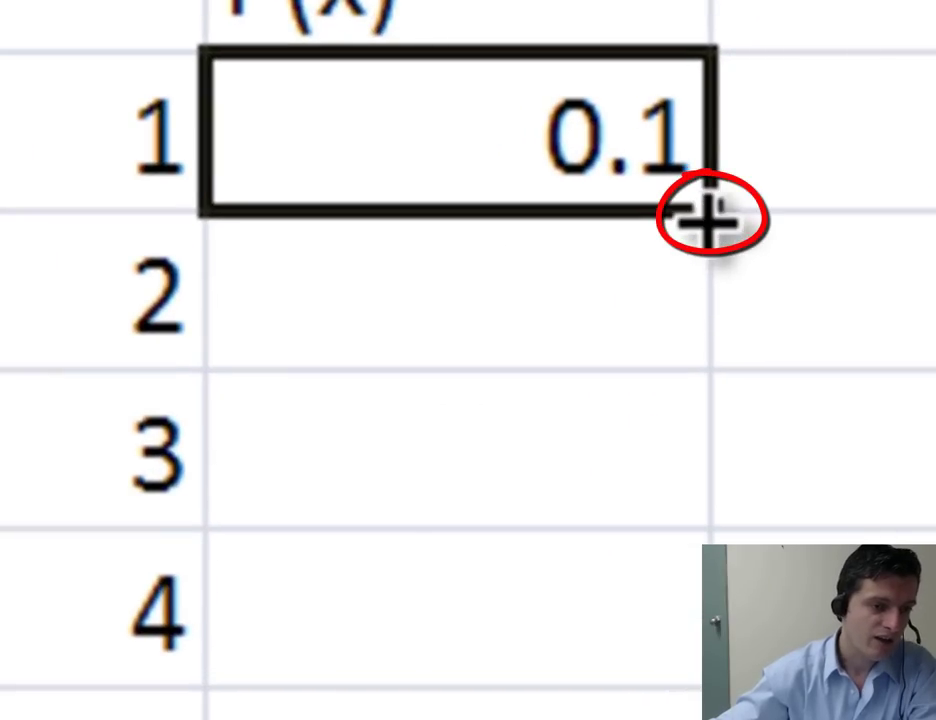
drag(710, 213, 698, 668)
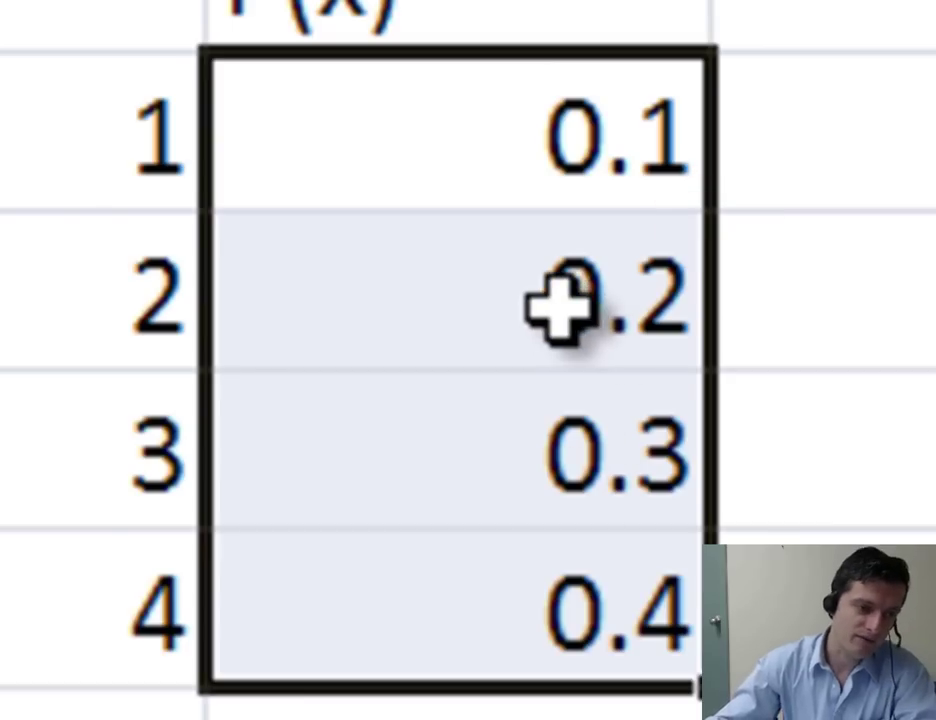
Check the copied P(x) formulas in C8 and C9 against the x values they reference in column B
click(487, 315)
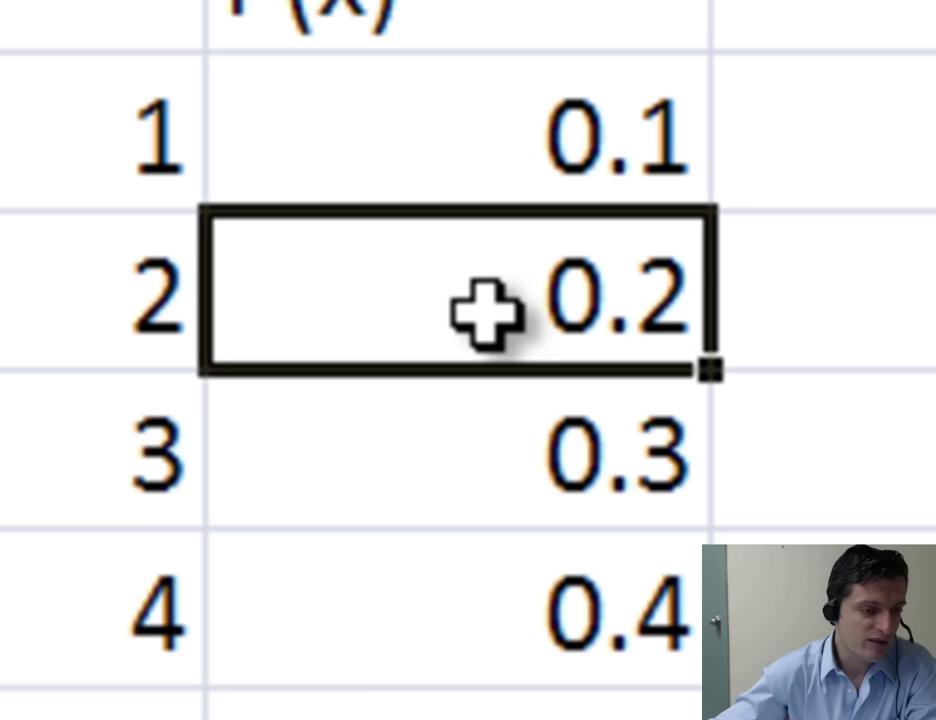
click(495, 445)
click(98, 474)
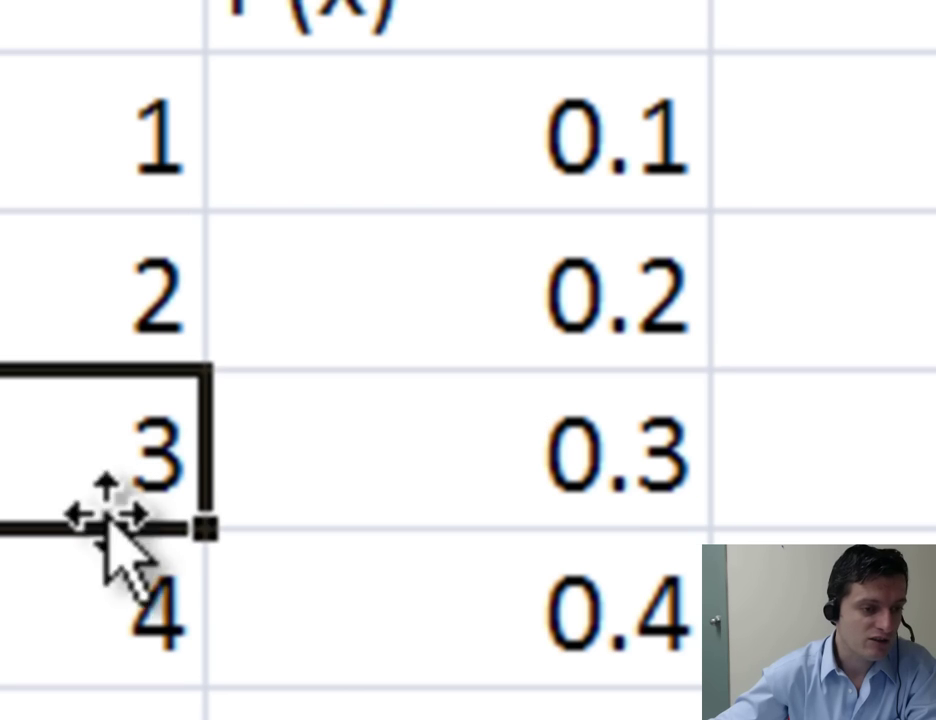
click(92, 608)
click(576, 512)
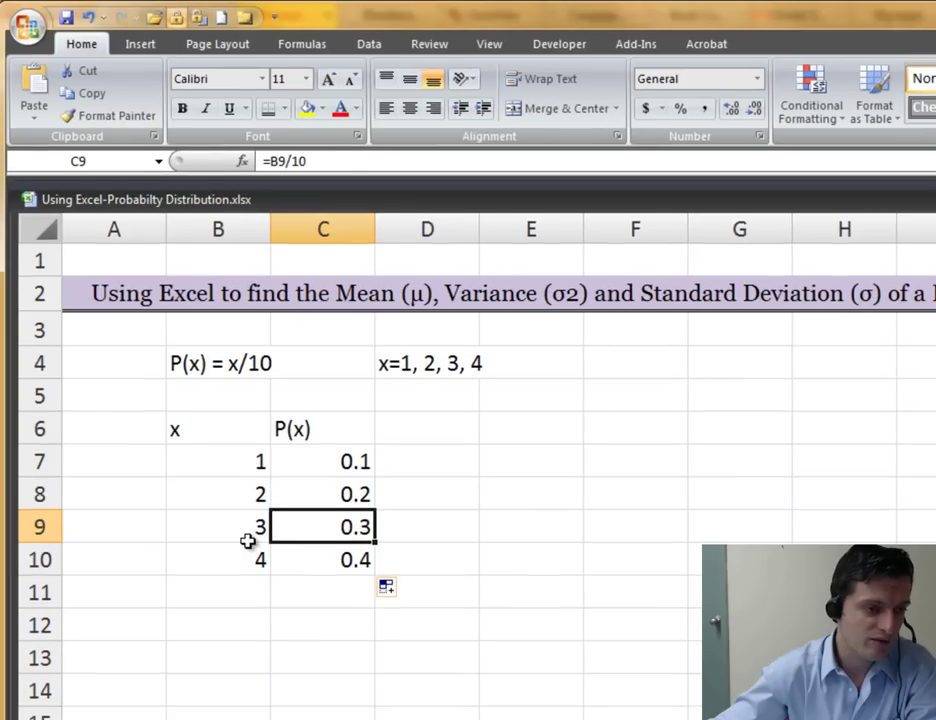
click(247, 540)
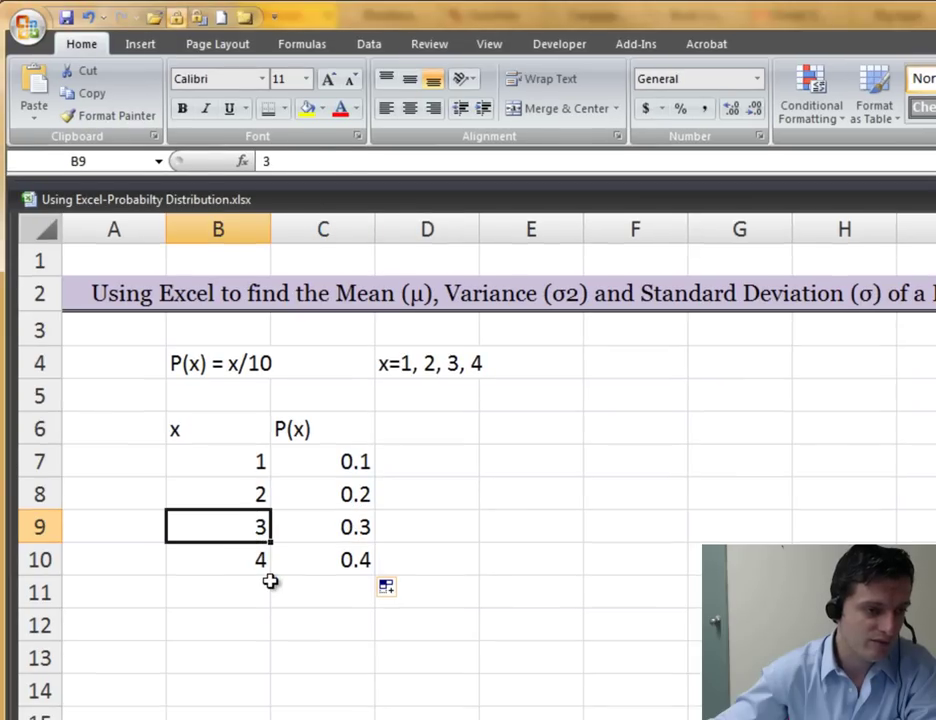
click(340, 527)
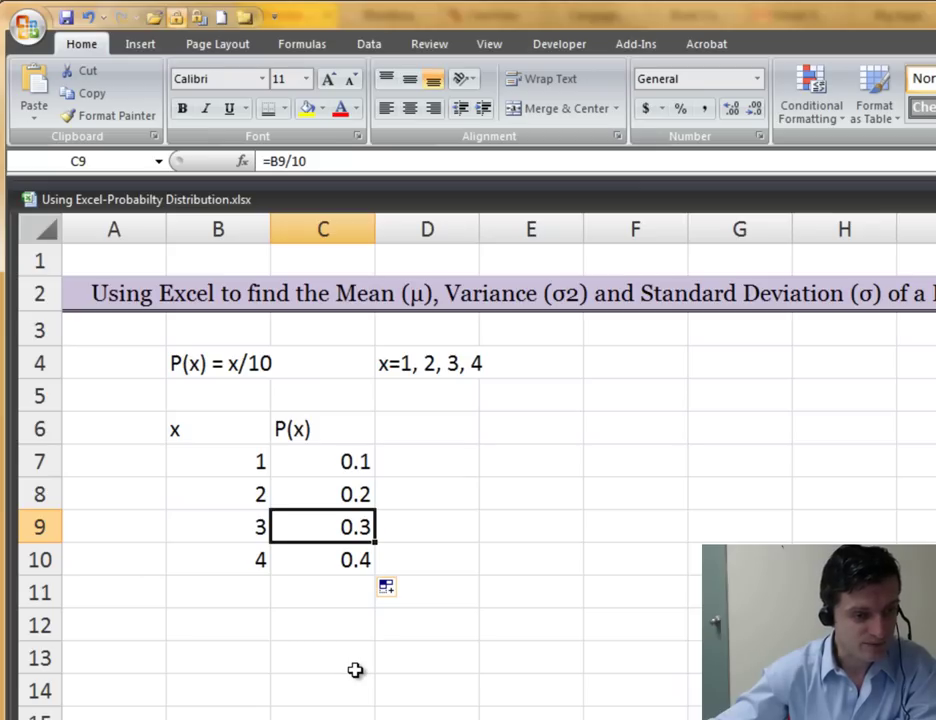
Check the probabilities in C7:C10 by totalling them with SUM in cell C11, and clear that cell again
click(340, 464)
click(340, 495)
click(338, 530)
click(339, 562)
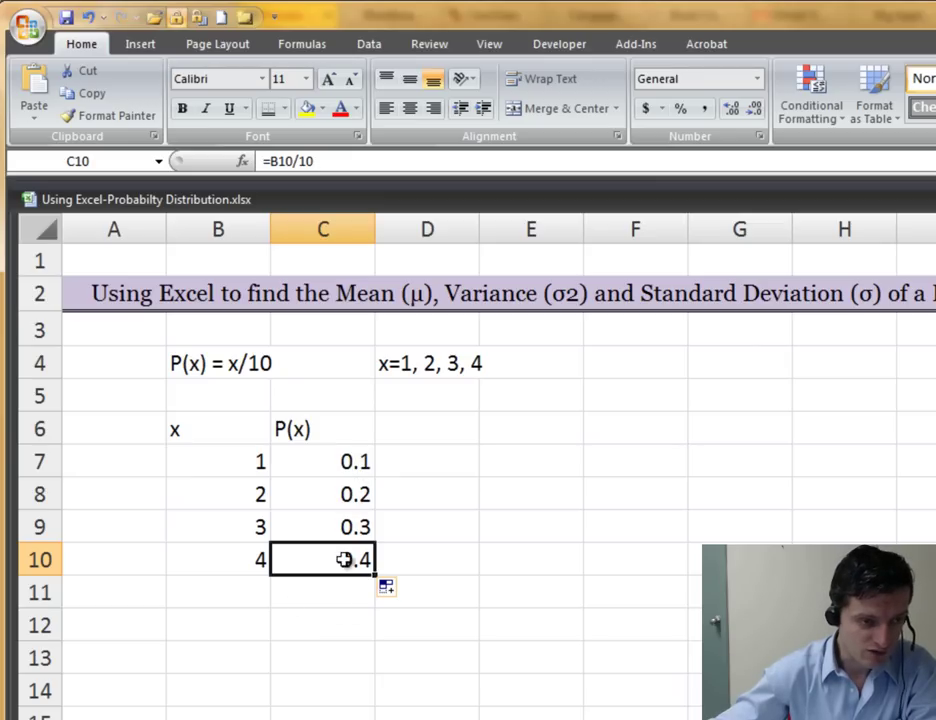
click(345, 592)
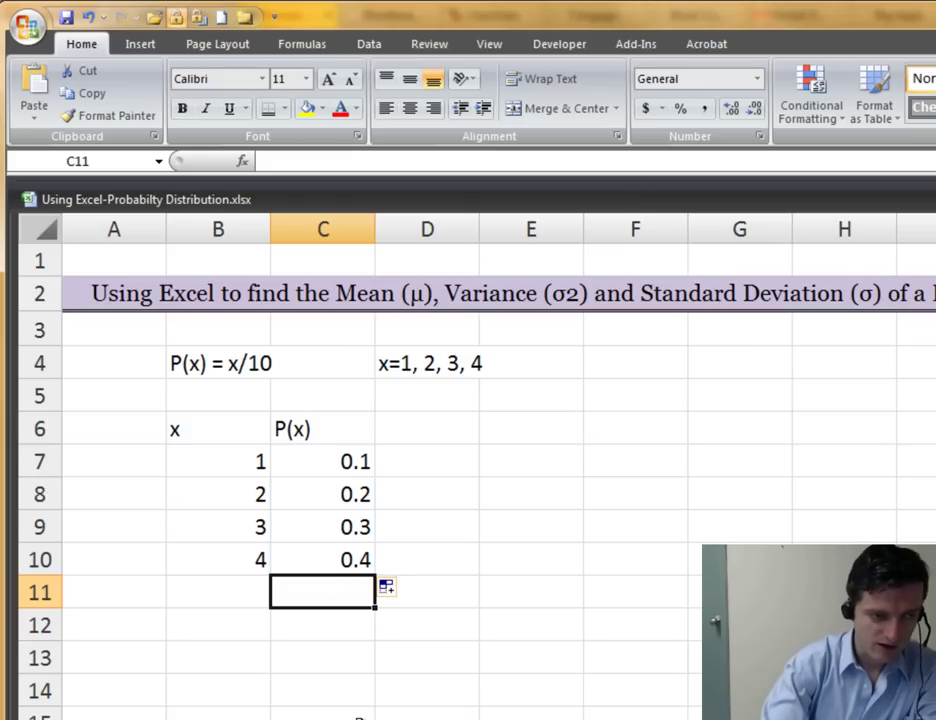
text(=su)
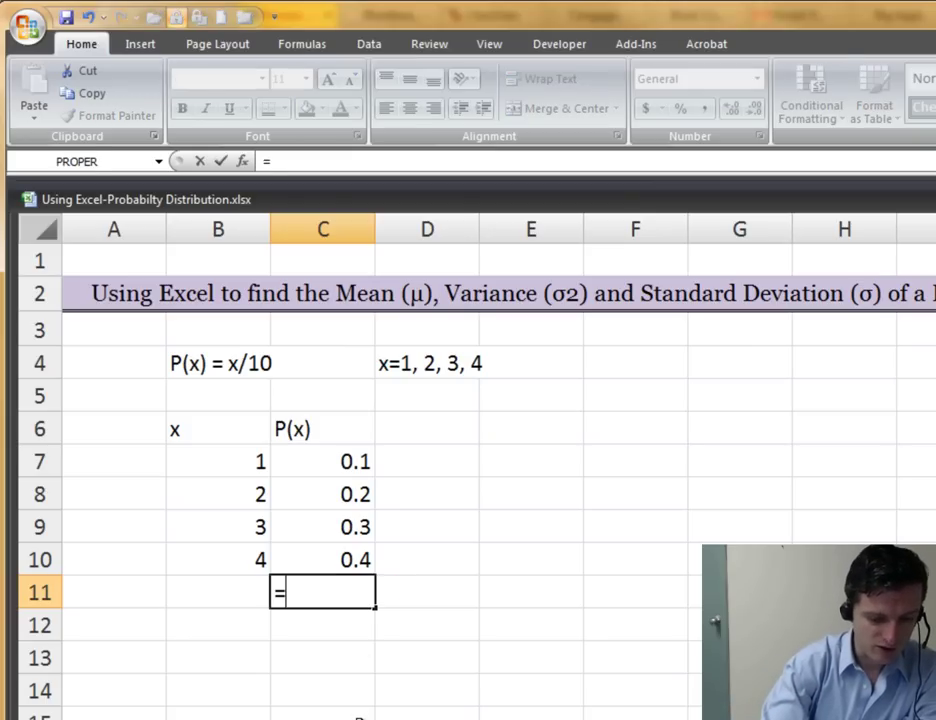
click(326, 657)
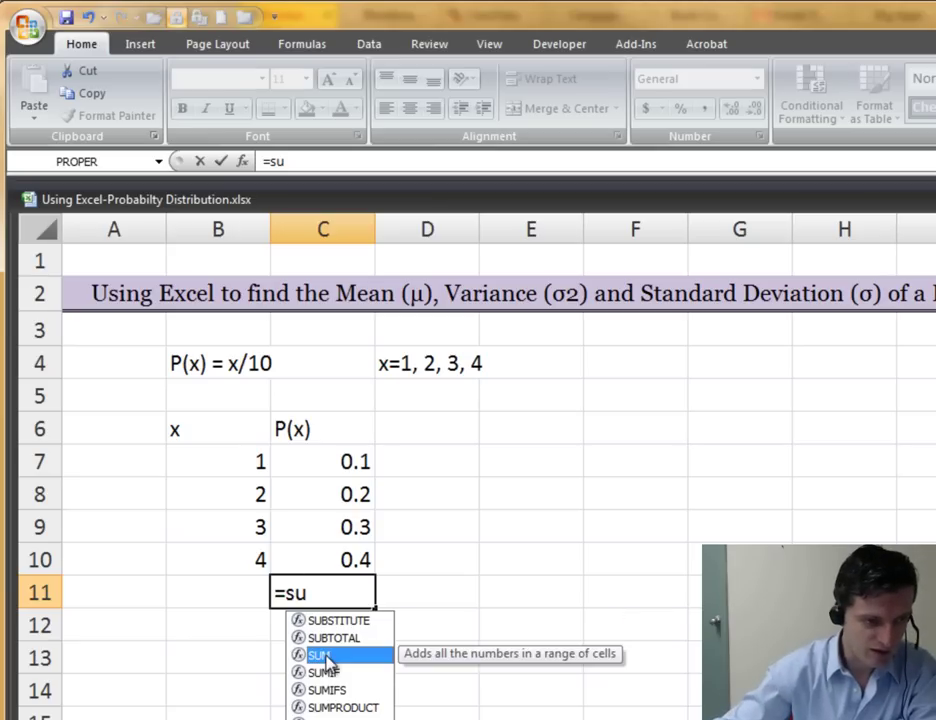
double_click(326, 657)
drag(357, 460, 358, 556)
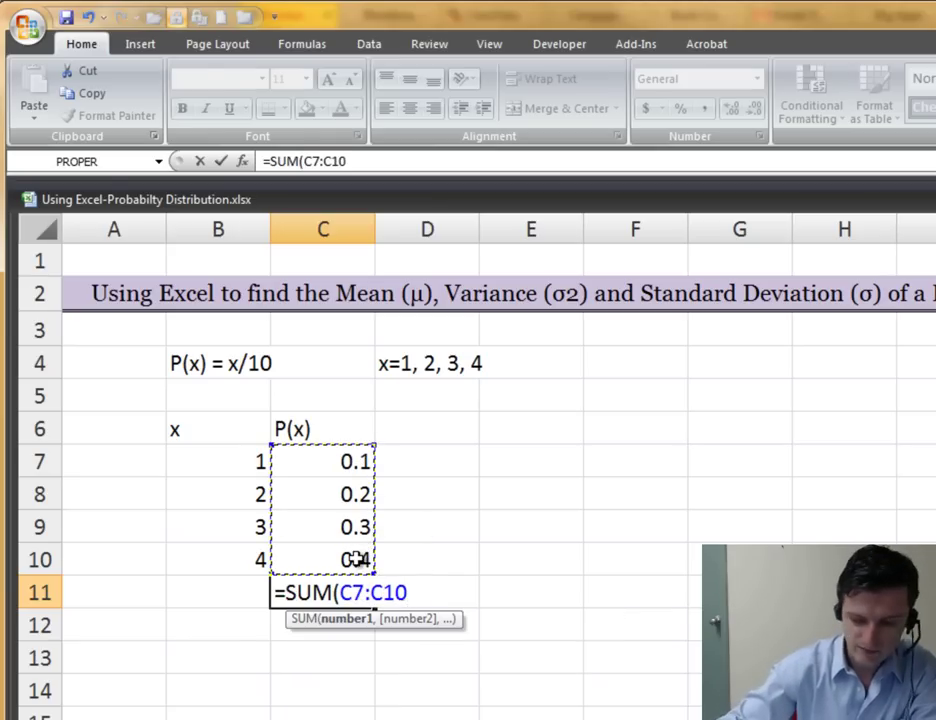
key(Return)
click(364, 600)
key(Delete)
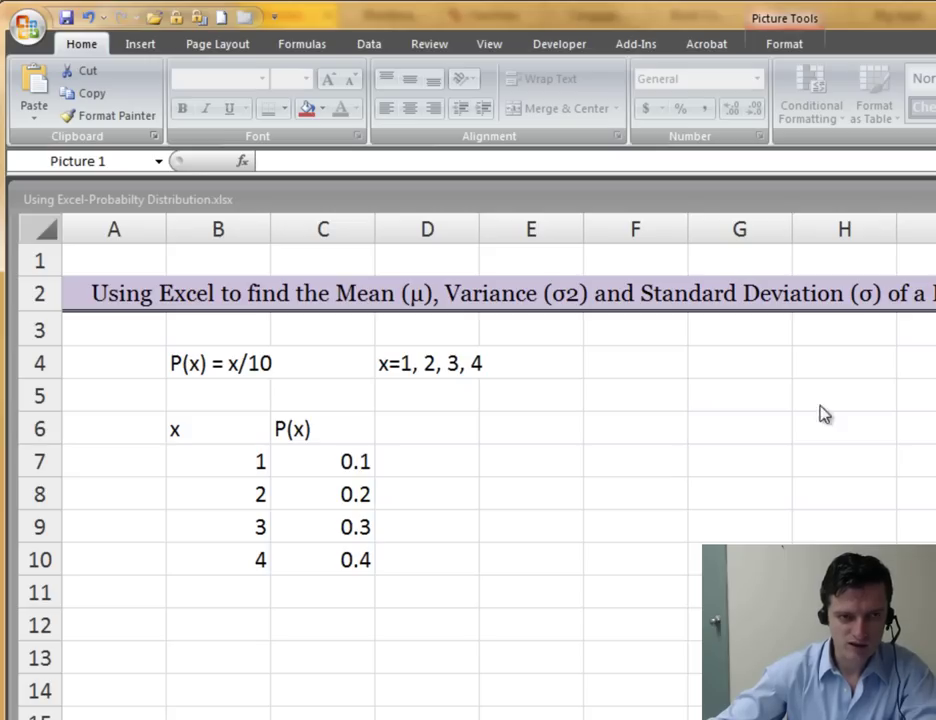
Paste the mean formula picture μ = Σ[x * P(x)] into row 4 and place it beside the x=1, 2, 3, 4 text
right_click(612, 359)
click(686, 411)
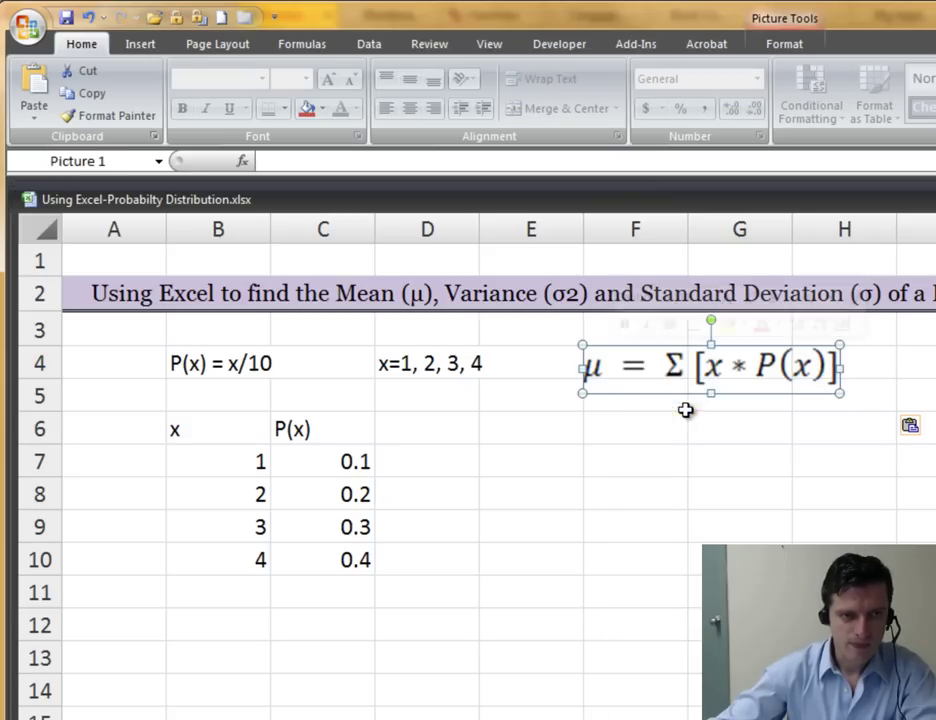
drag(652, 372, 605, 368)
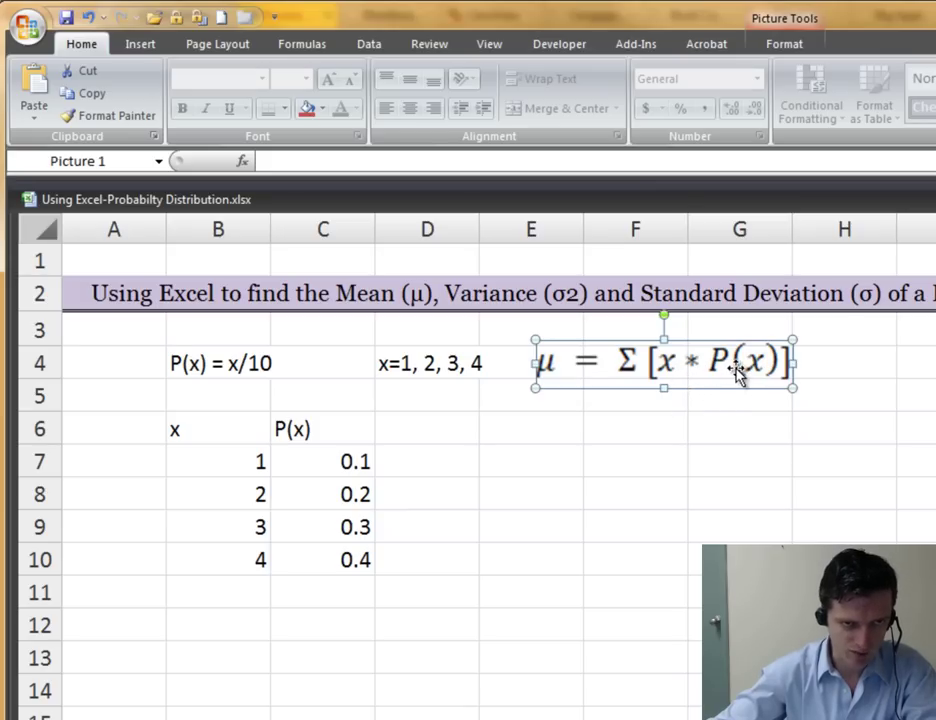
Enter the column heading x*P(x) in cell D6 after reviewing the x values in B7:B10
click(254, 466)
key(Down)
key(Down)
key(Down)
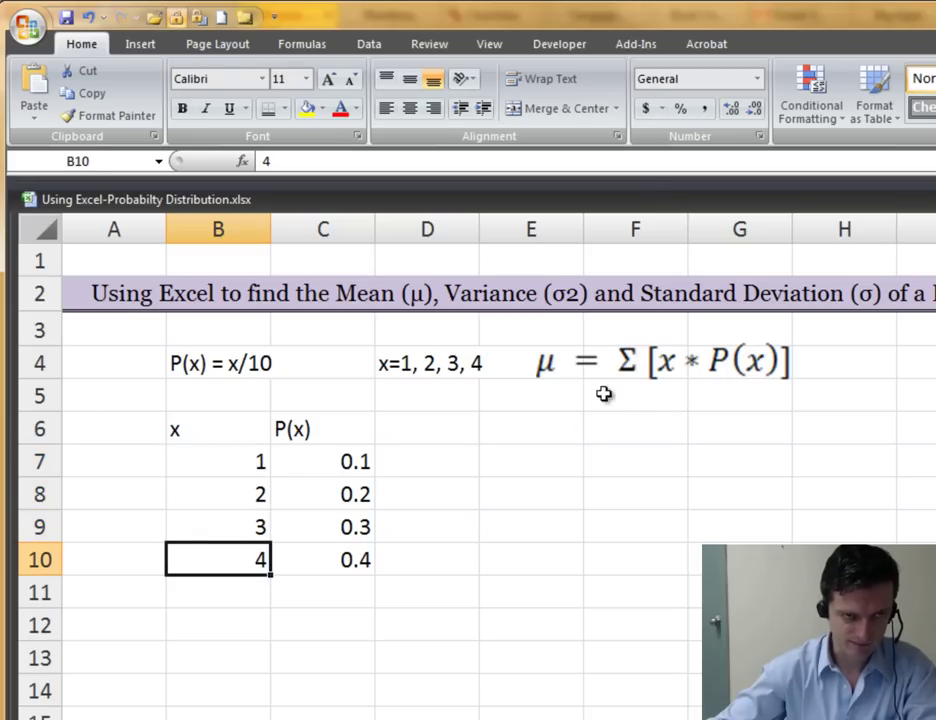
click(434, 432)
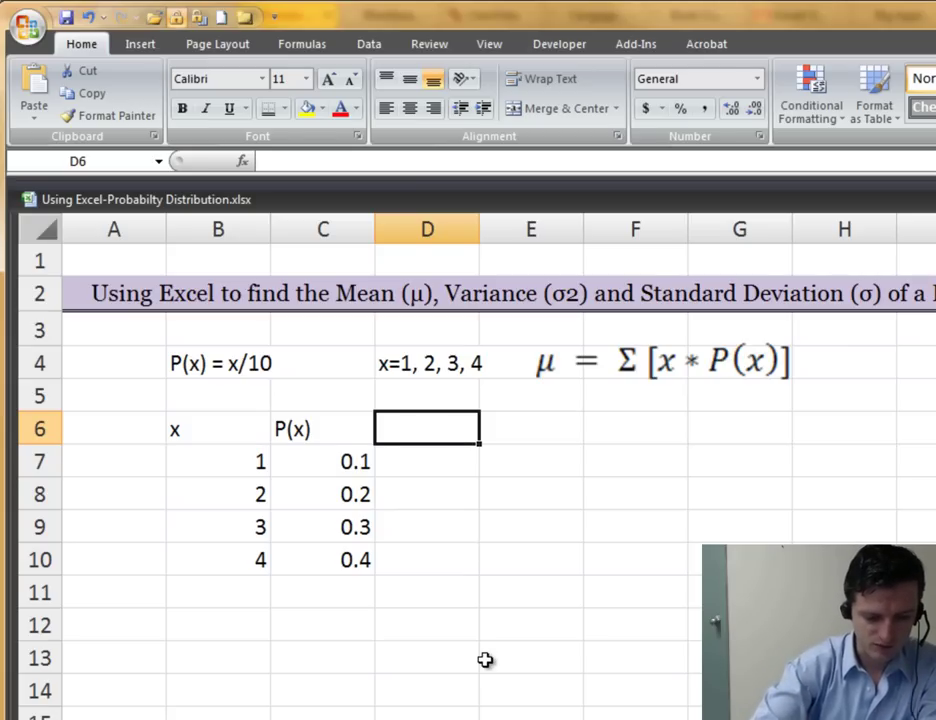
text(x*P)
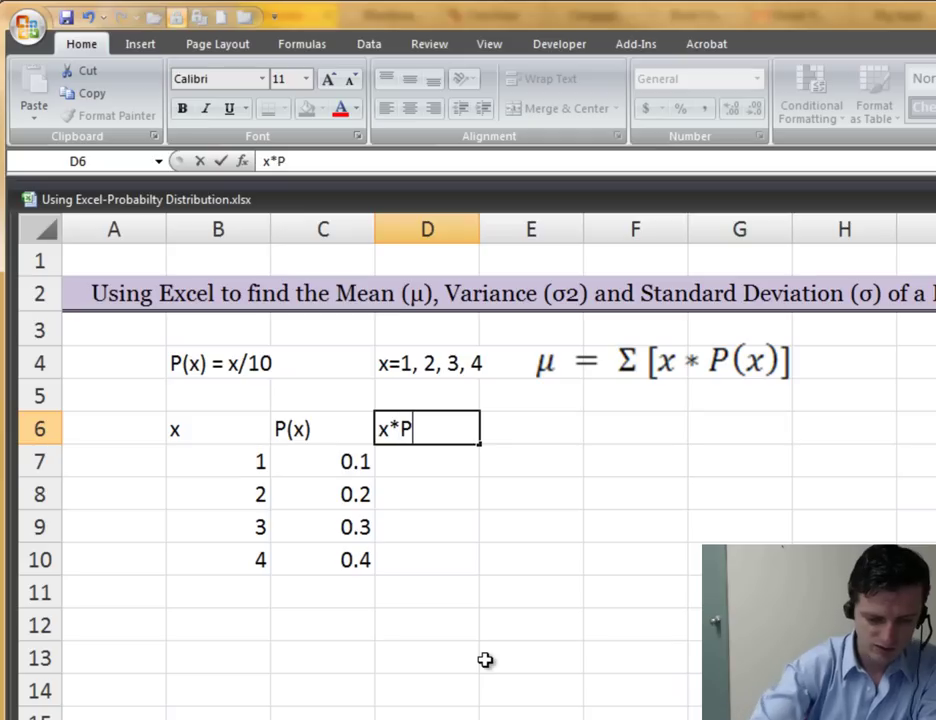
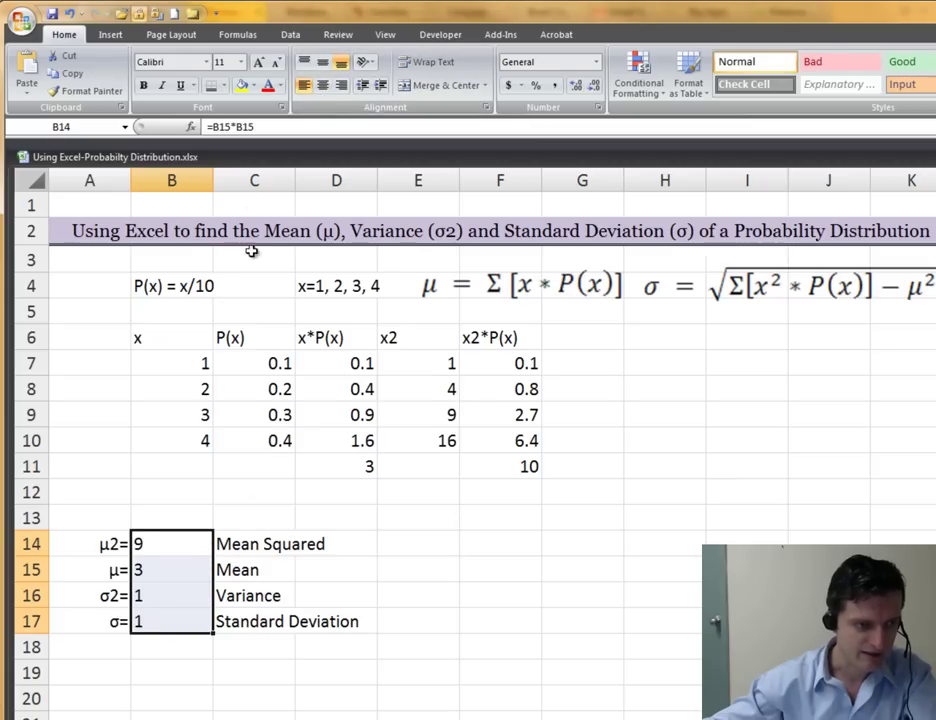
Highlight the four result cells B14:B17 with a yellow fill
click(241, 86)
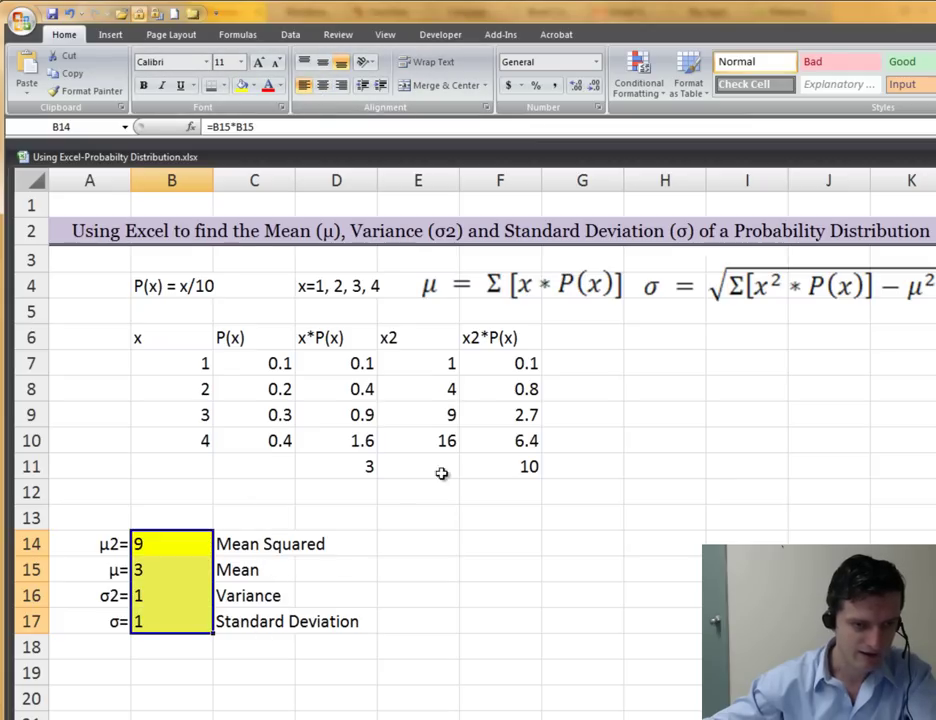
click(286, 596)
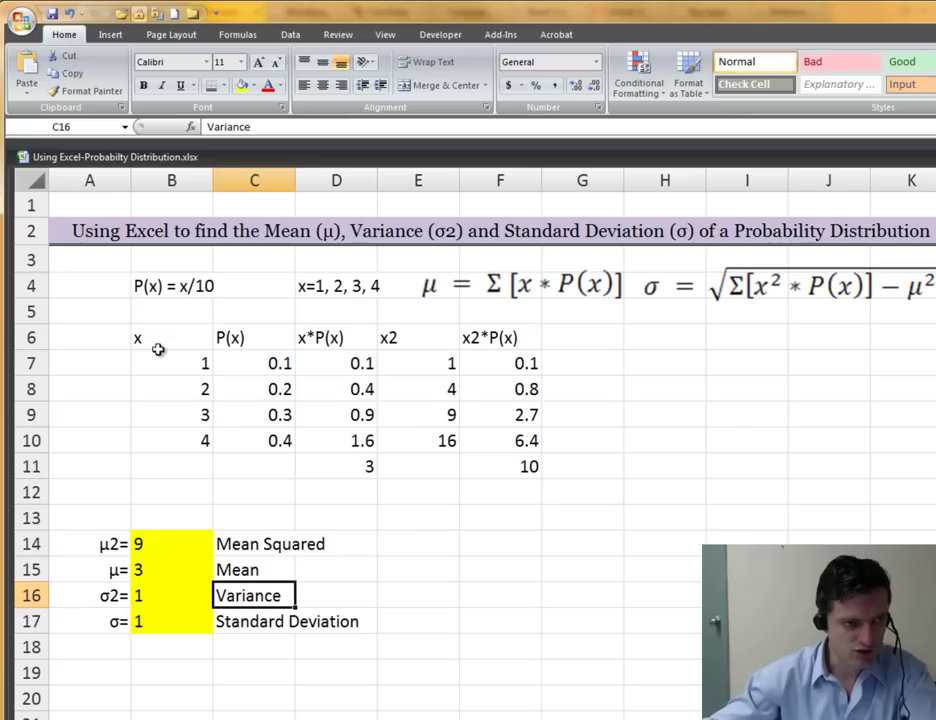
Insert a 2-D clustered column chart from the x and P(x) columns, B6:C10
drag(160, 343, 226, 431)
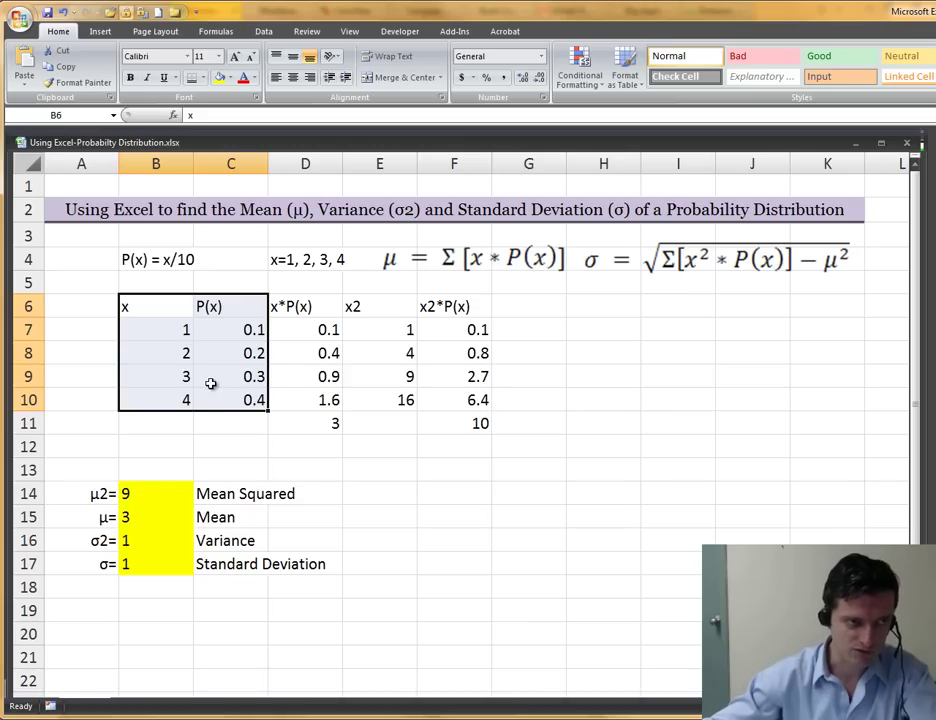
click(101, 31)
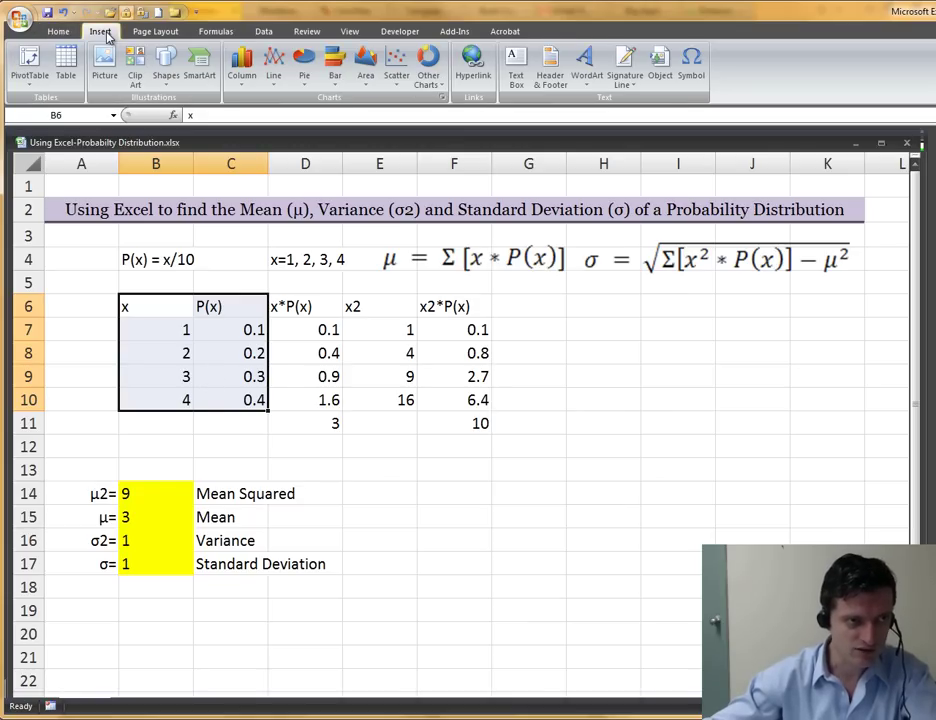
click(238, 80)
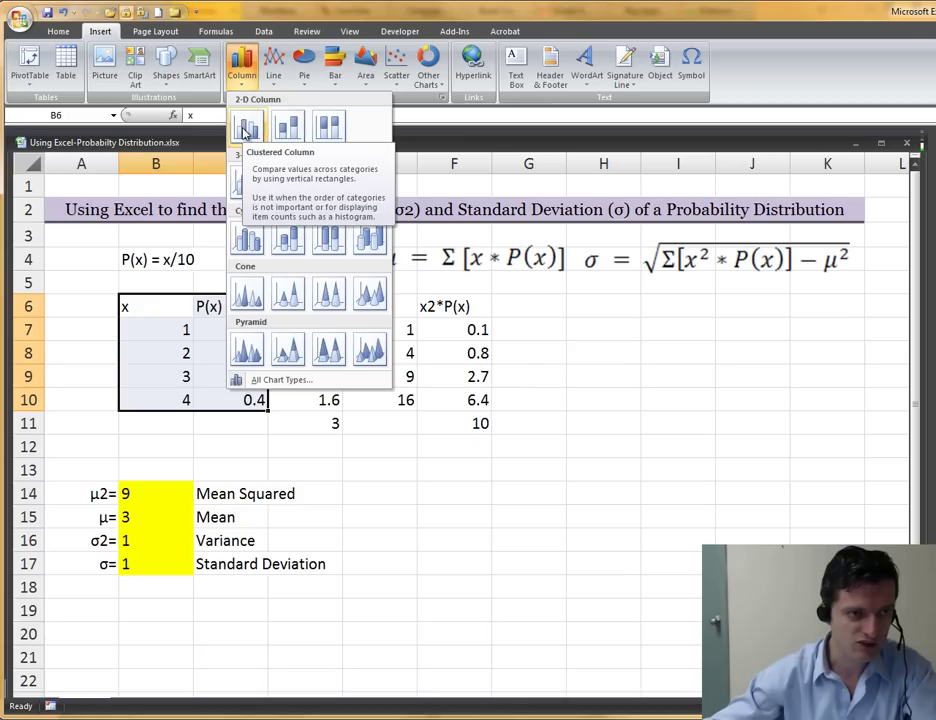
click(246, 130)
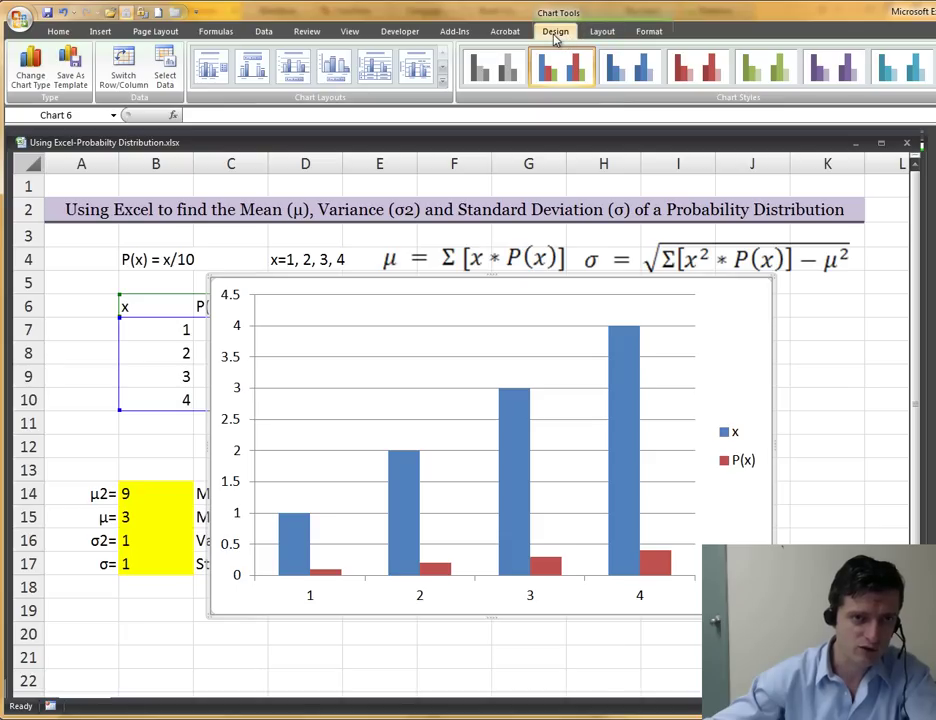
Remove the x series from the chart's data source, keeping only P(x)
click(166, 80)
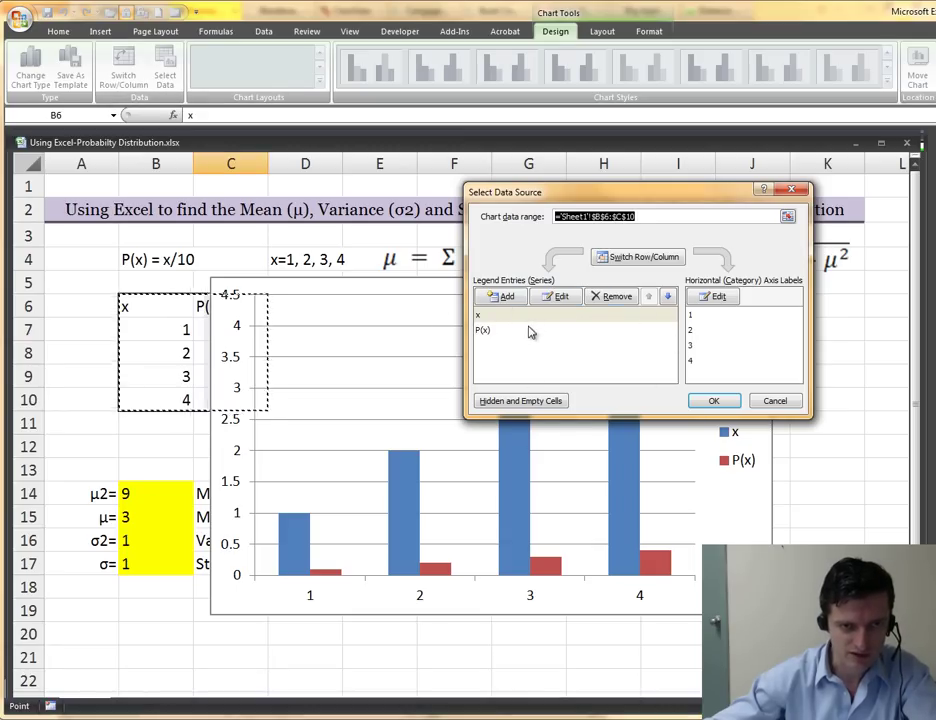
click(483, 317)
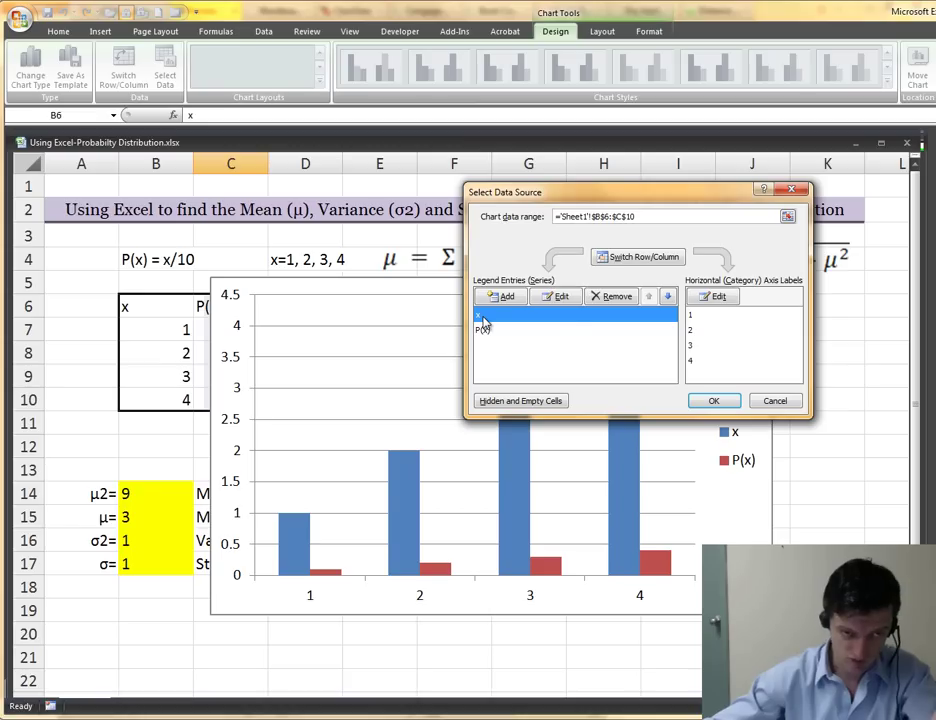
click(617, 297)
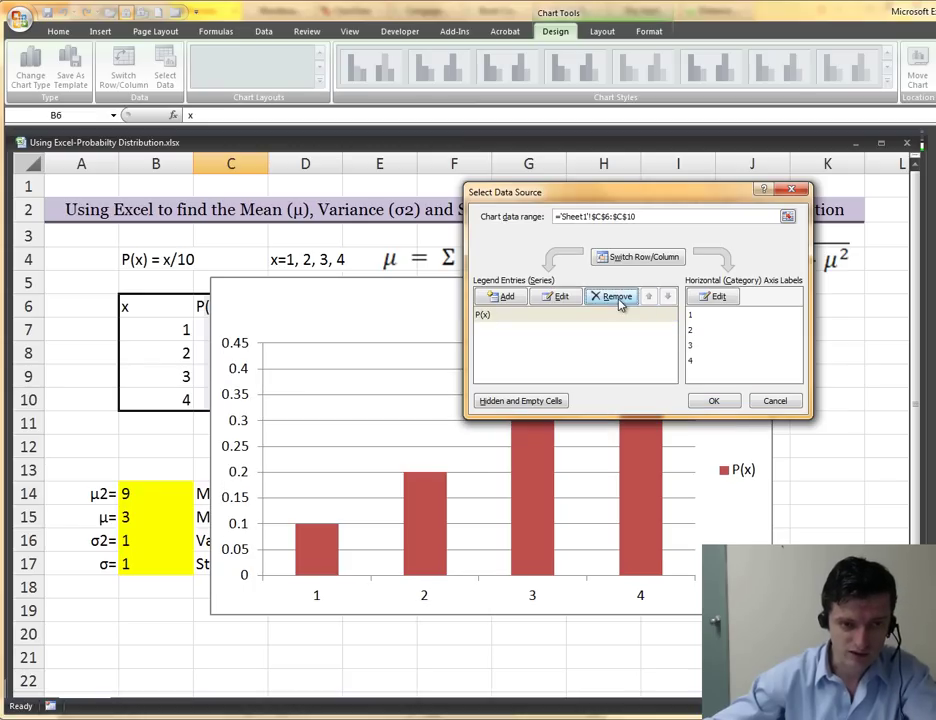
click(710, 401)
Resize the P(x) chart and move it clear of the data so that it covers about G10 to L20
drag(771, 277, 575, 413)
click(410, 448)
drag(426, 455, 766, 490)
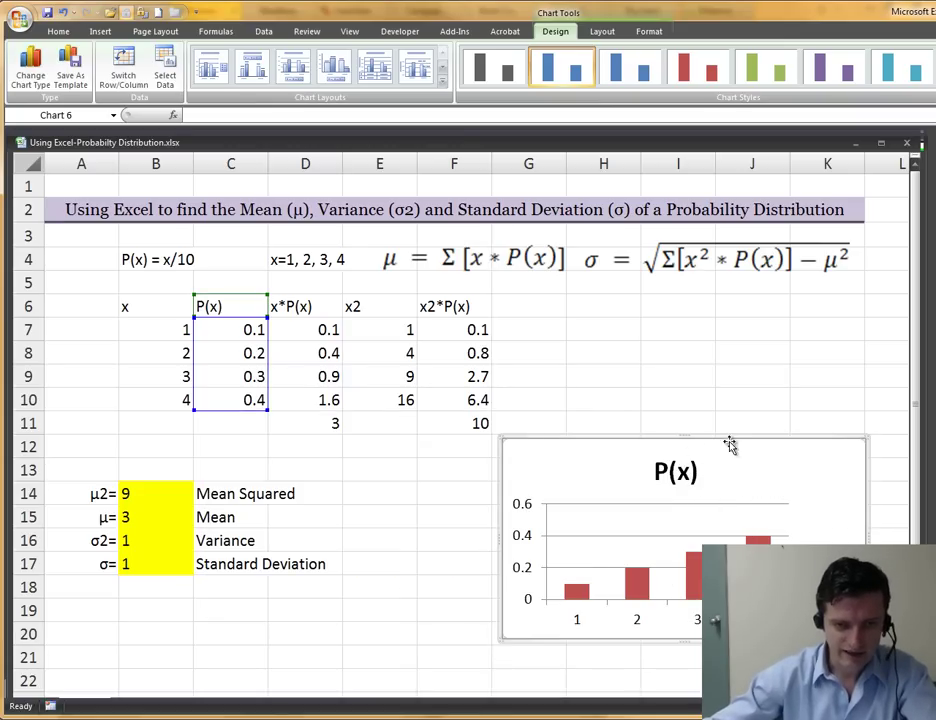
drag(862, 438, 893, 384)
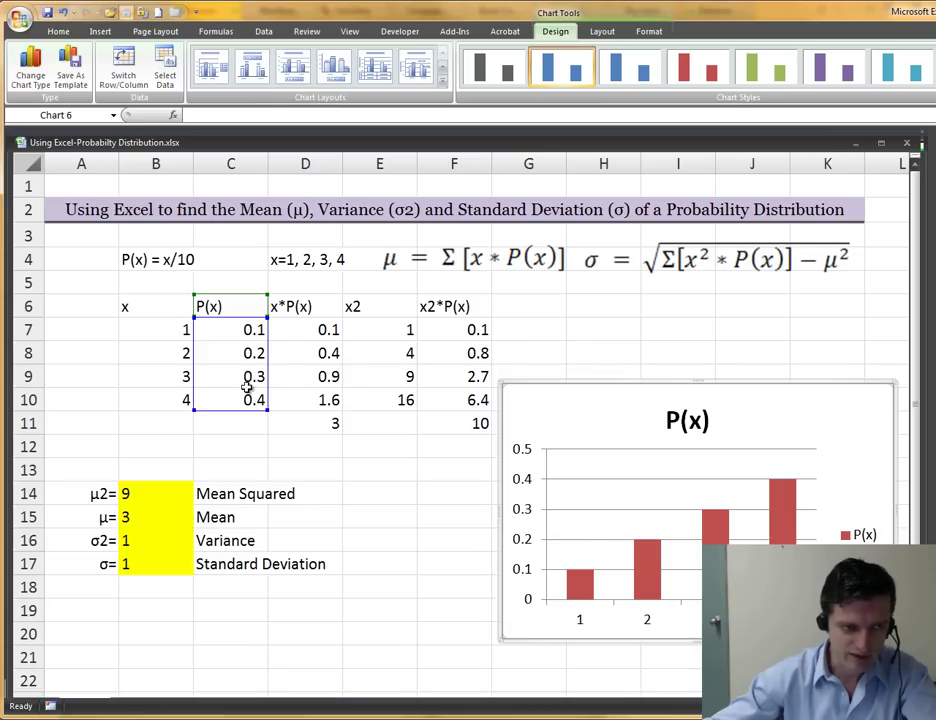
Copy the P(x) chart and paste it into the Question 4 answer box of the Blackboard test in Firefox
right_click(752, 416)
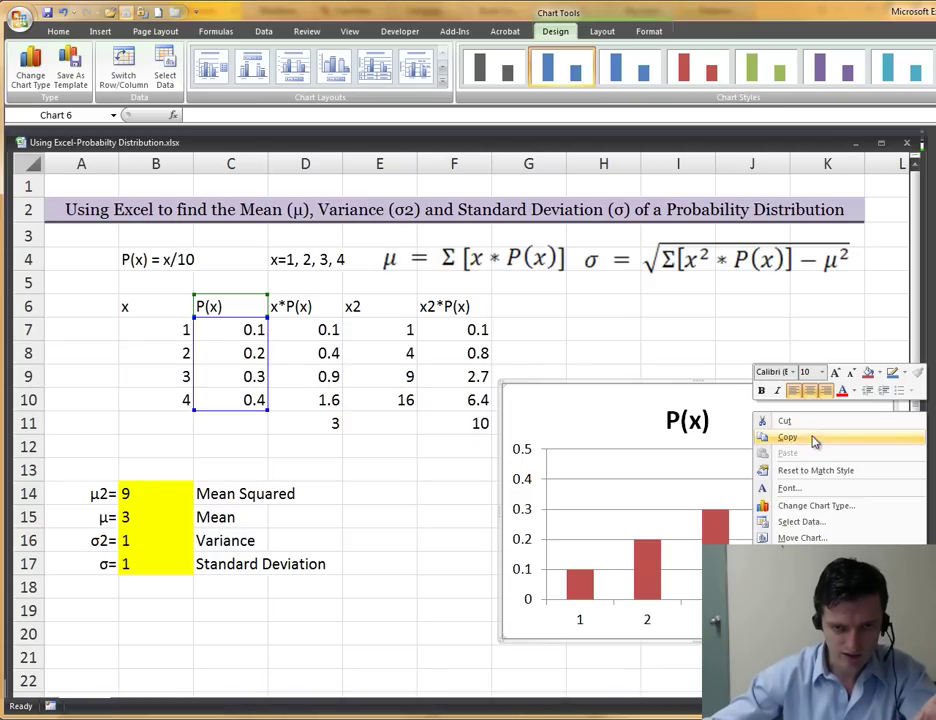
click(813, 440)
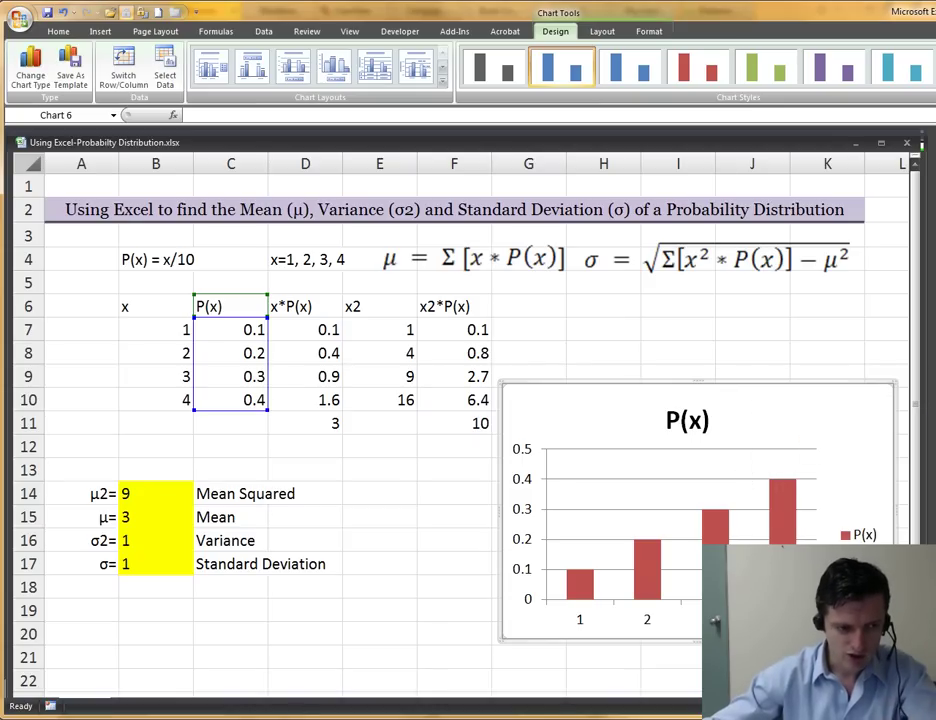
key(alt+Tab)
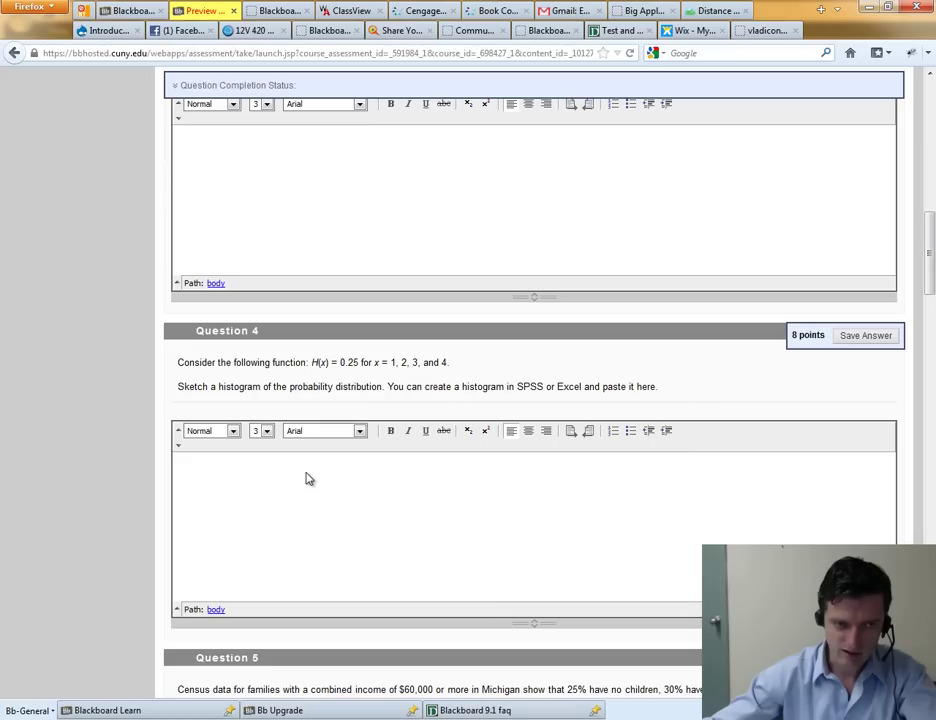
right_click(193, 477)
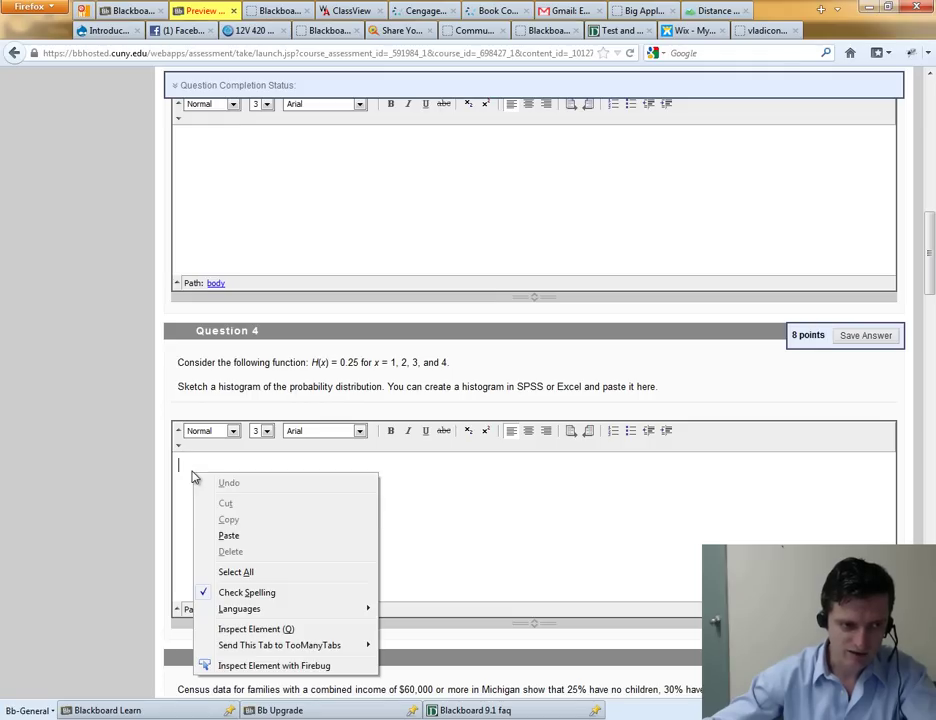
click(243, 539)
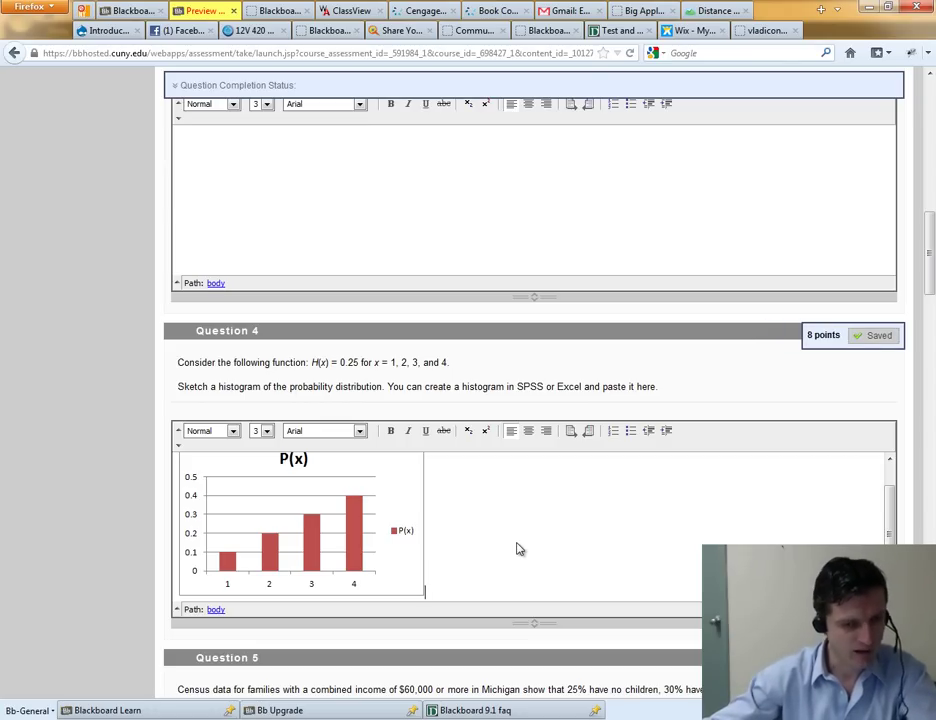
Return to Excel and format B6:F10 as a table with headers, using a light style with a red header row
click(866, 7)
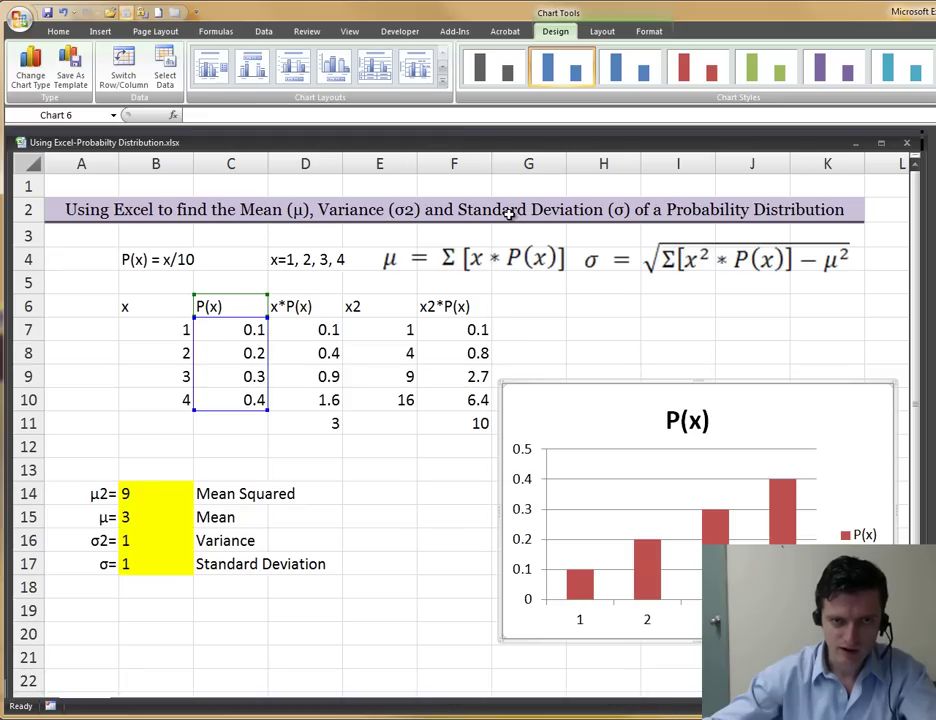
click(422, 450)
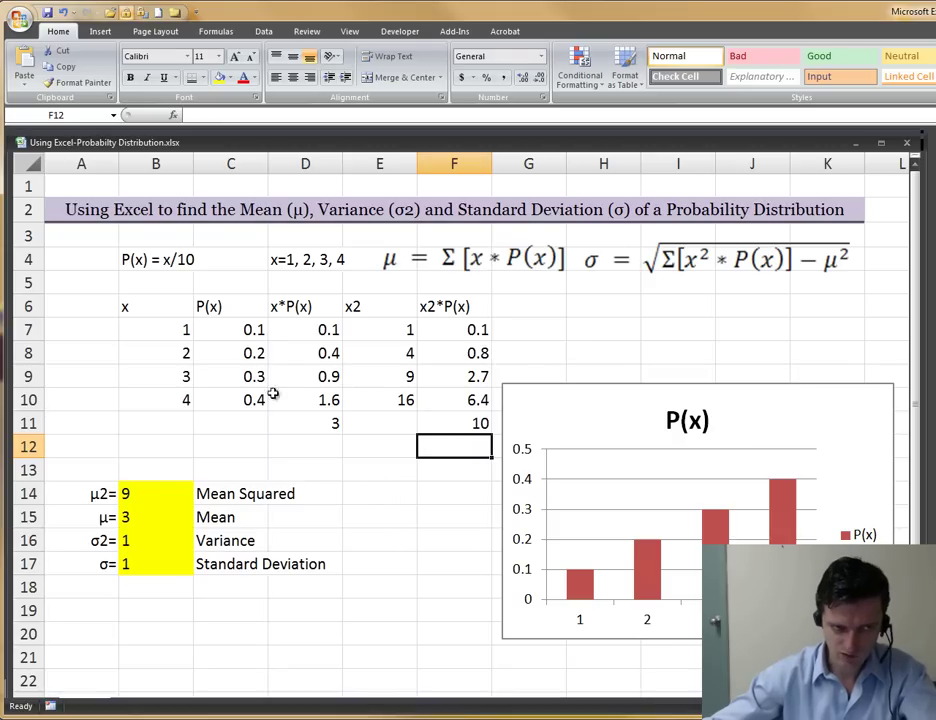
click(254, 334)
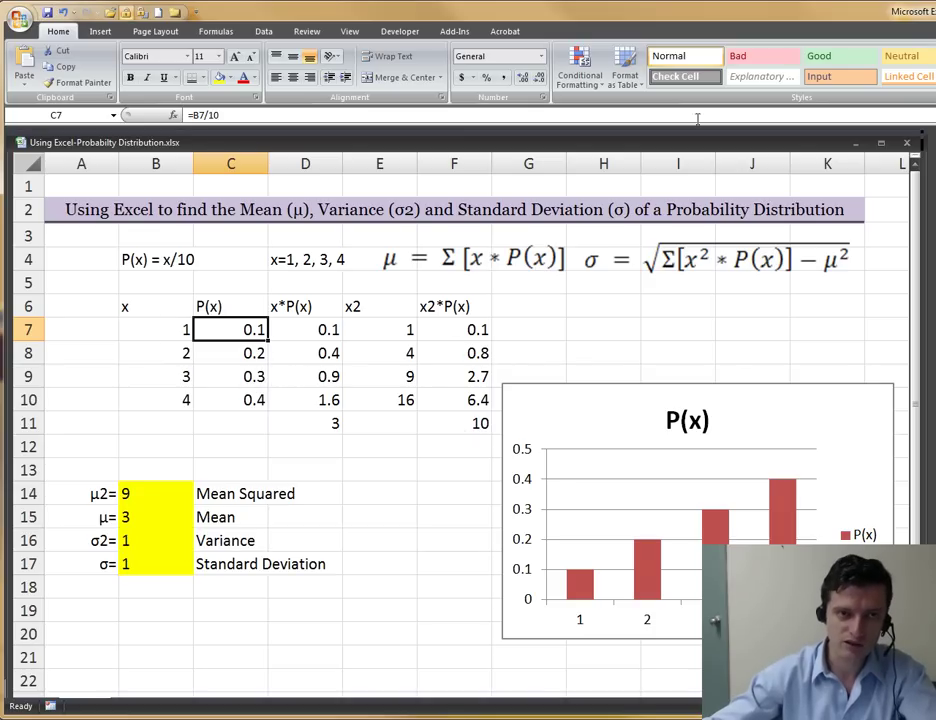
click(624, 82)
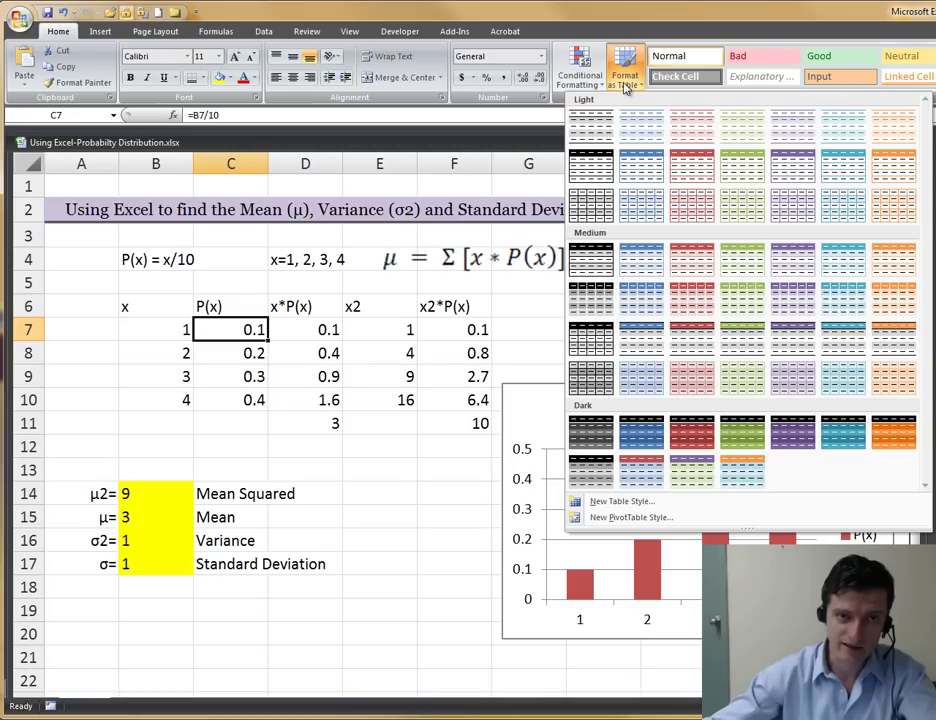
click(697, 170)
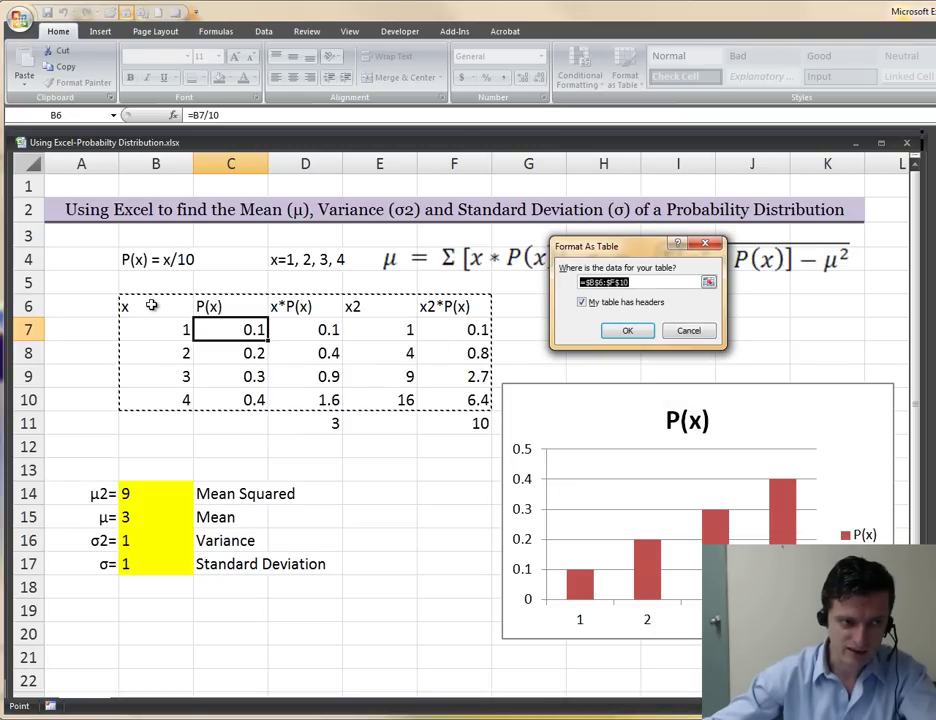
click(630, 331)
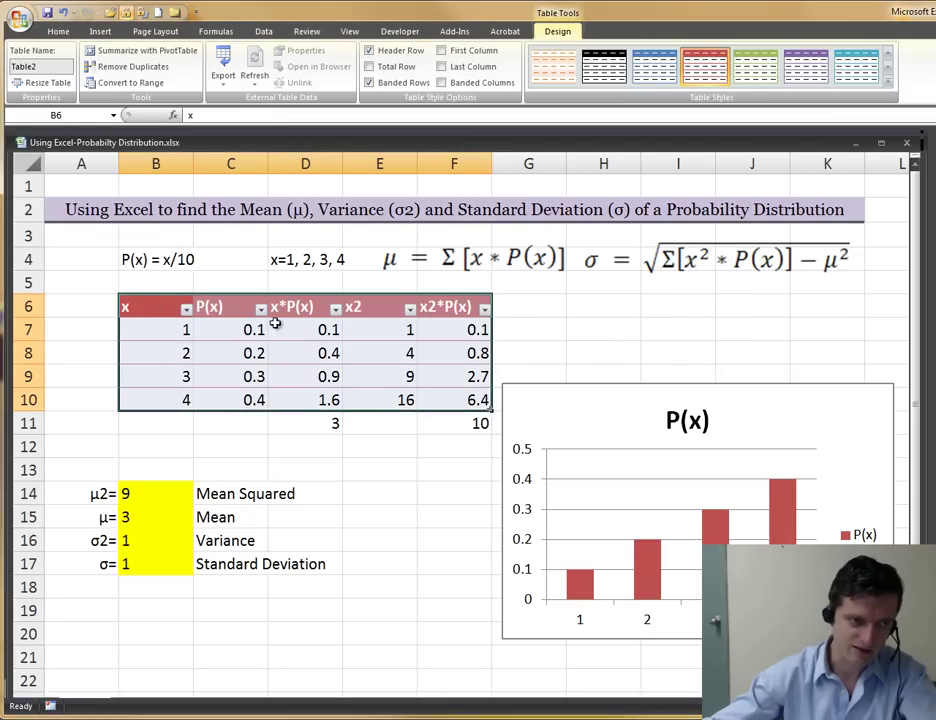